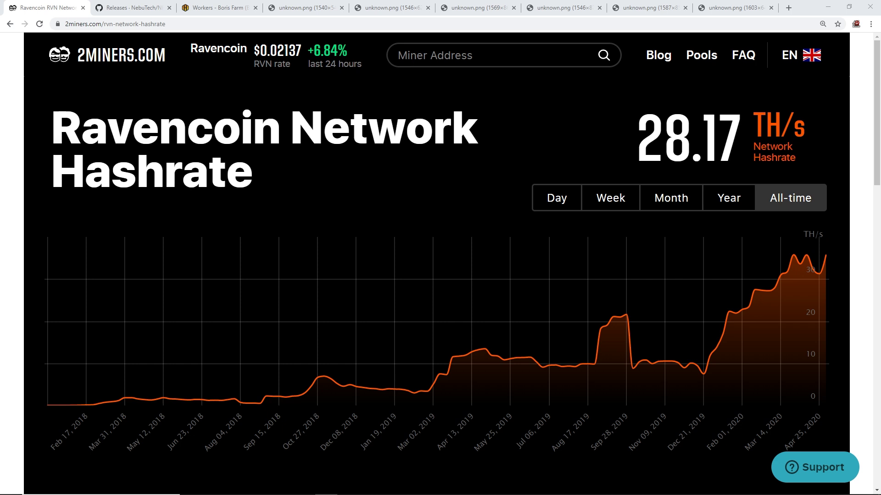
Step: Review the NBMiner v30.0 release notes, highlighting the release date and the --memory-tweak option for Nvidia GD5 and GD5X GPUs
click(141, 7)
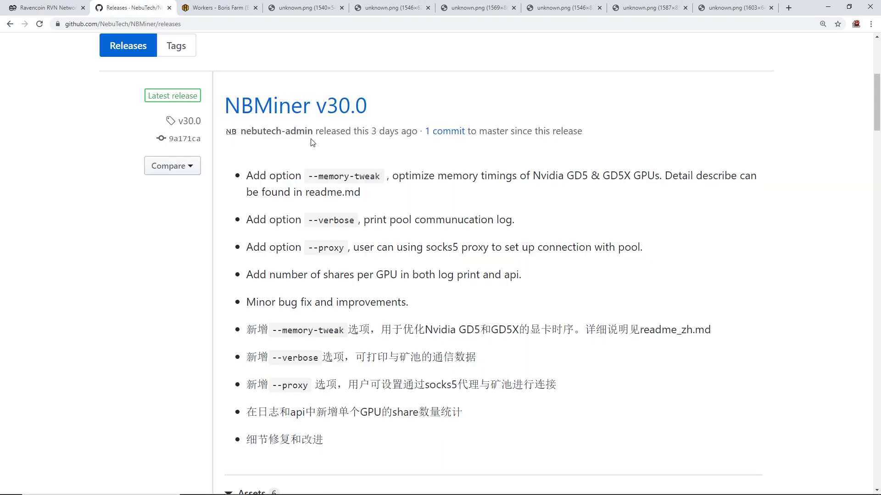
drag(366, 131, 413, 134)
click(414, 133)
drag(393, 176, 311, 174)
drag(379, 175, 311, 176)
drag(388, 176, 665, 173)
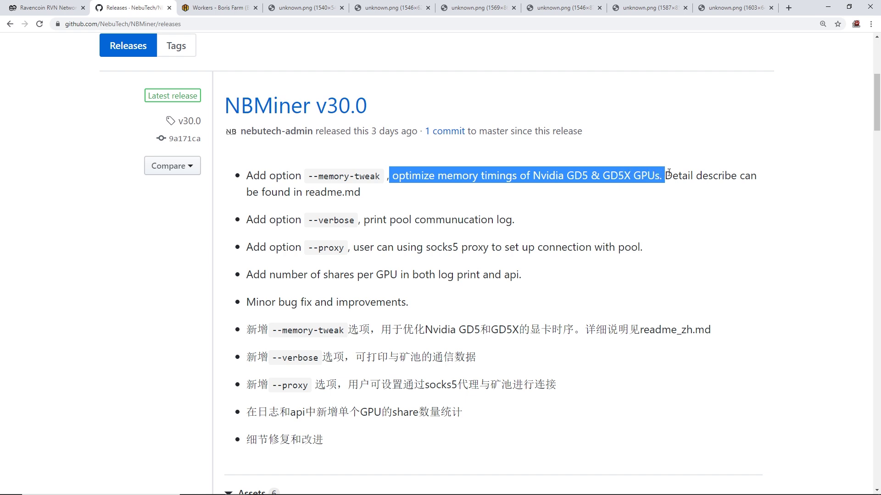
click(665, 174)
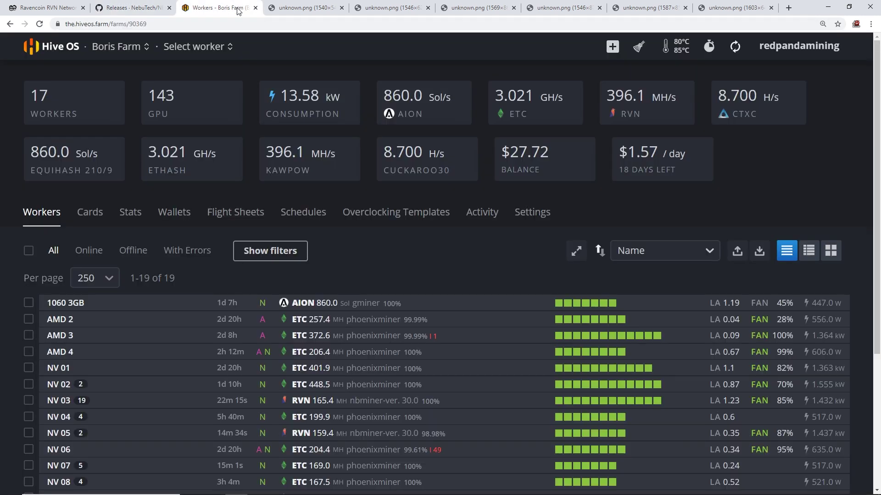
Step: Look through the full list of workers in the Hive OS farm
click(235, 7)
scroll(494, 277, down, 3)
scroll(492, 277, down, 1)
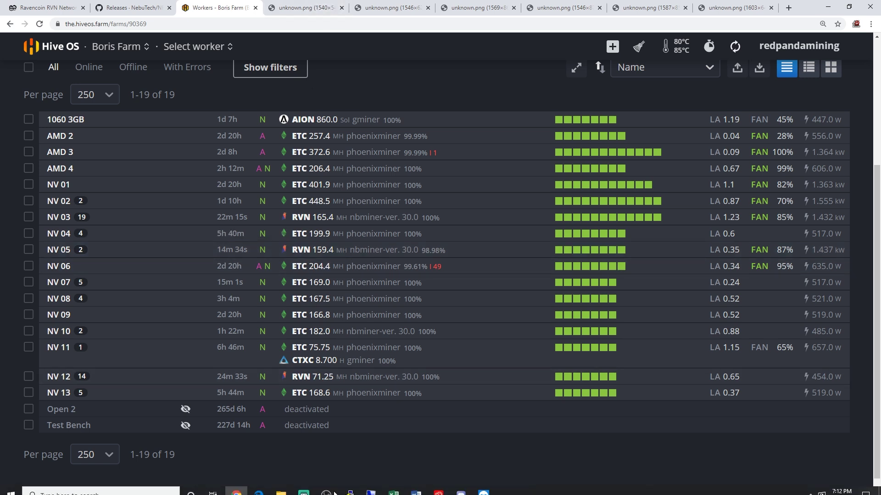
Step: Check the kawpow miner output in TeamViewer's remote desktop windows, and return to the NBMiner releases page in Chrome
mouse_move(484, 487)
click(535, 443)
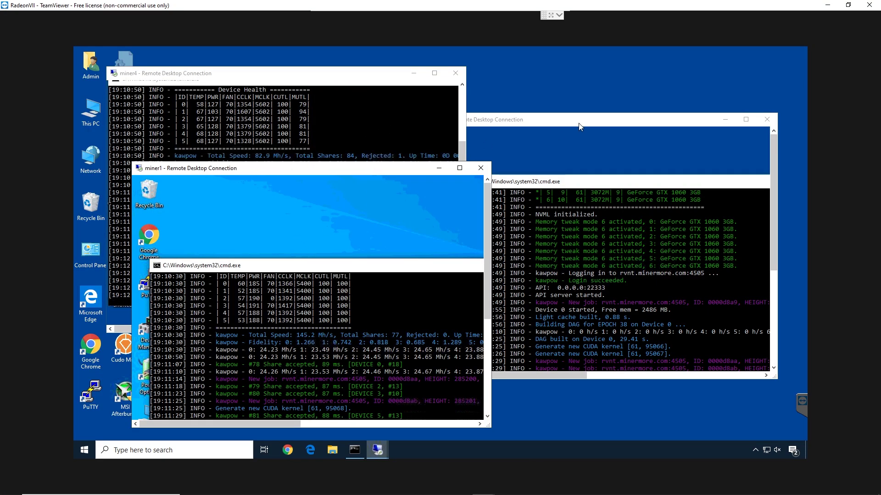
click(637, 320)
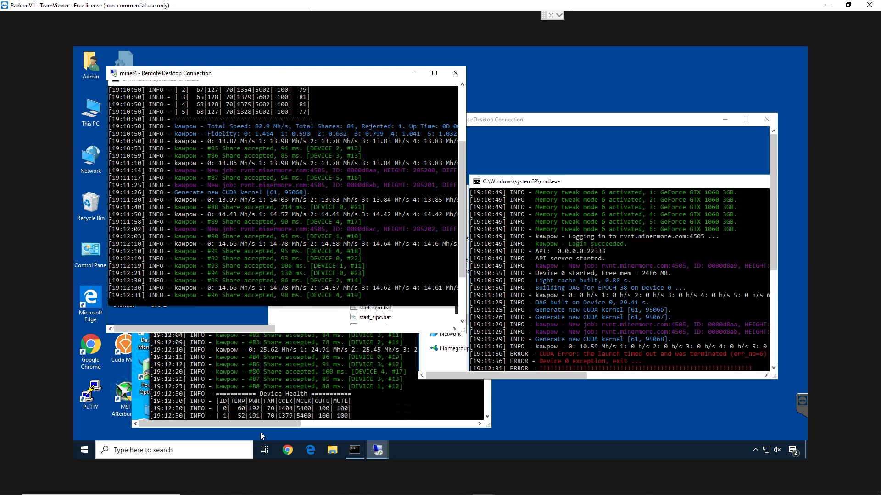
click(236, 486)
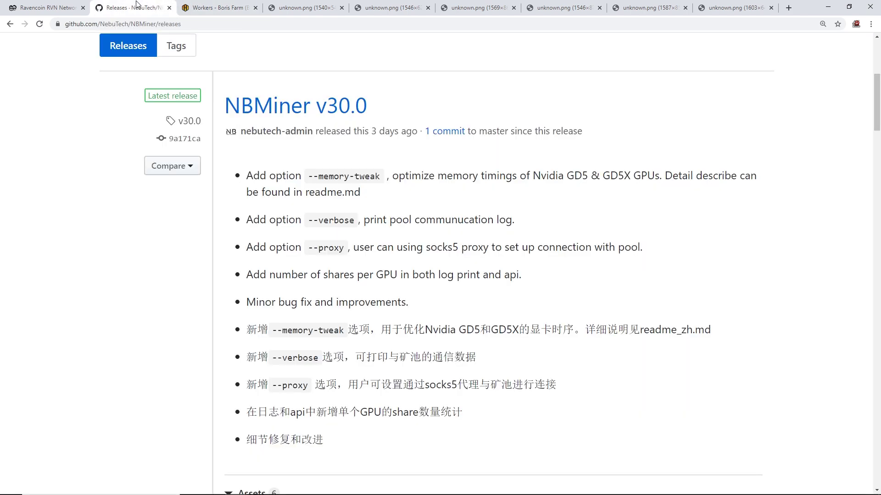
click(150, 8)
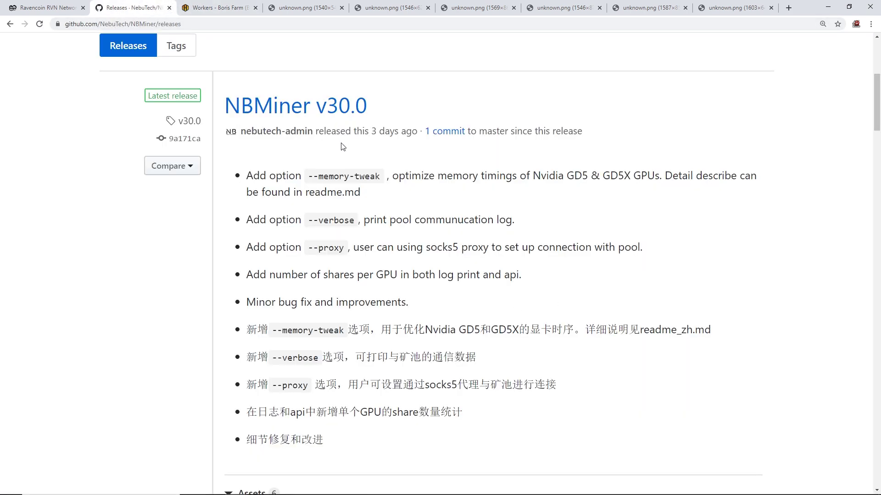
Step: Open worker NV 12 in the Hive OS farm and examine its P106-100 hashrates, highlighting GPU 0's power draw
click(213, 8)
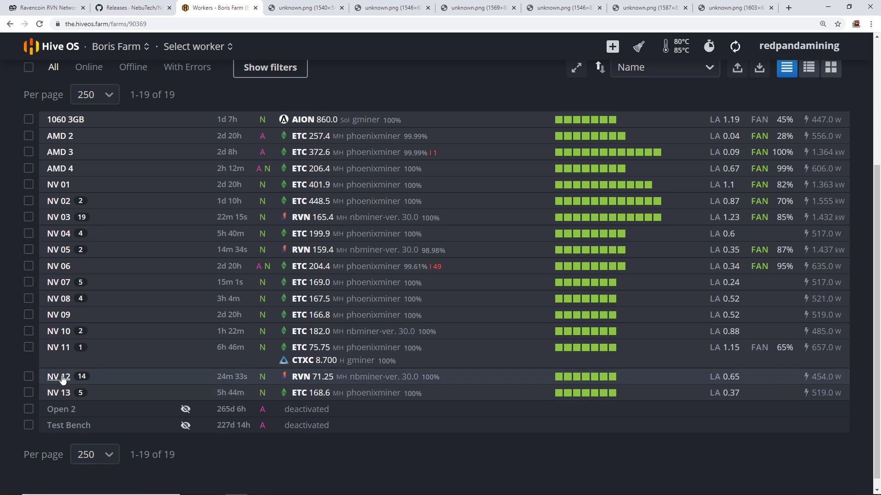
click(64, 378)
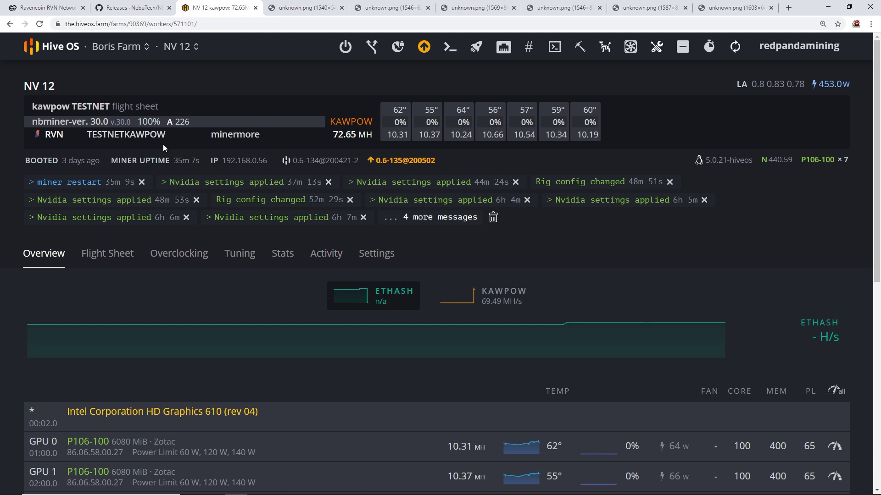
scroll(363, 261, down, 5)
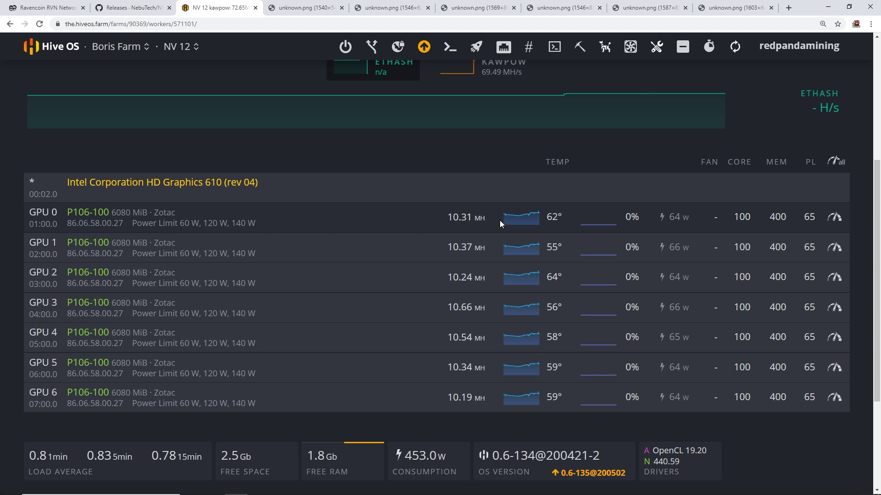
triple_click(684, 220)
click(689, 223)
drag(698, 220, 662, 216)
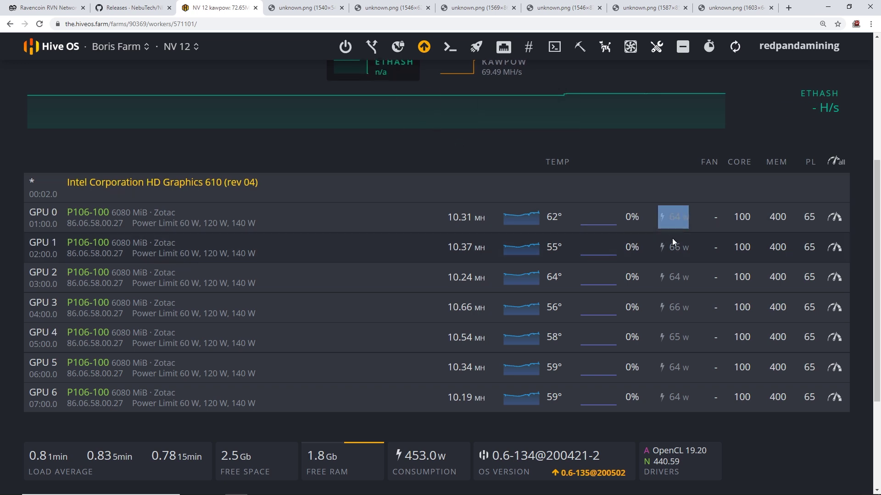
Step: Compare NV 12's live GPU stats with the saved P106-100 screenshots for power limits 80 and 65
click(292, 9)
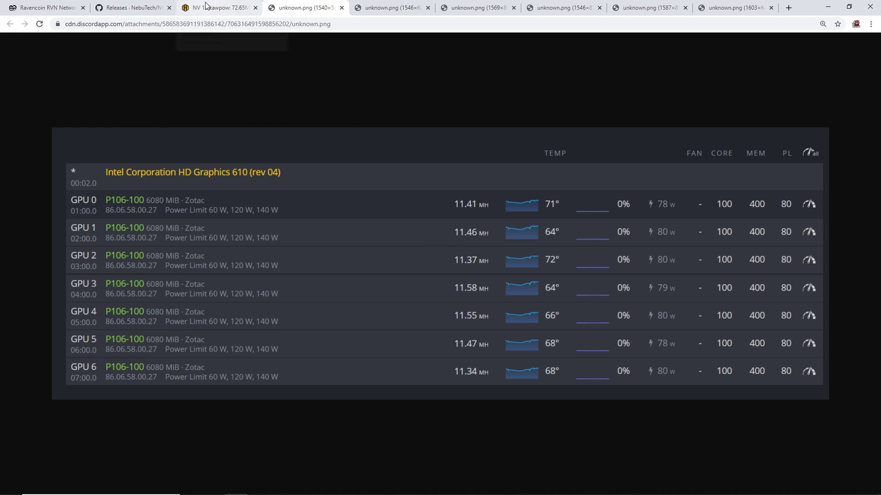
click(218, 8)
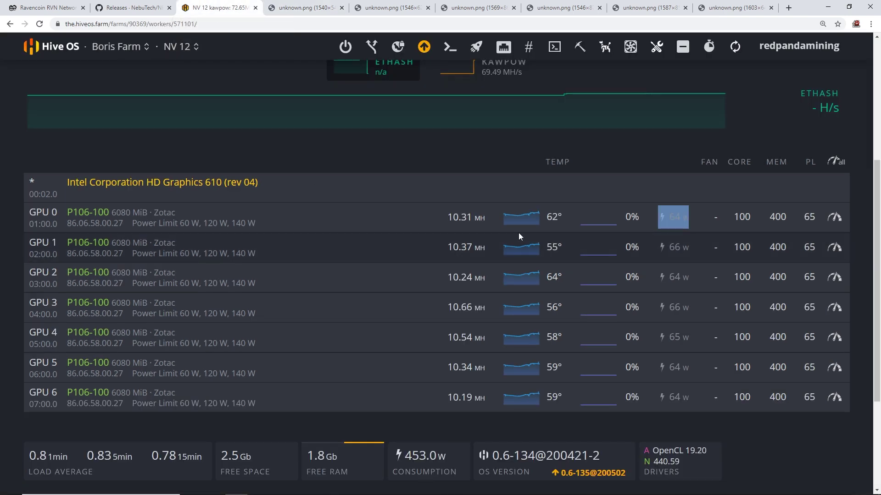
click(117, 46)
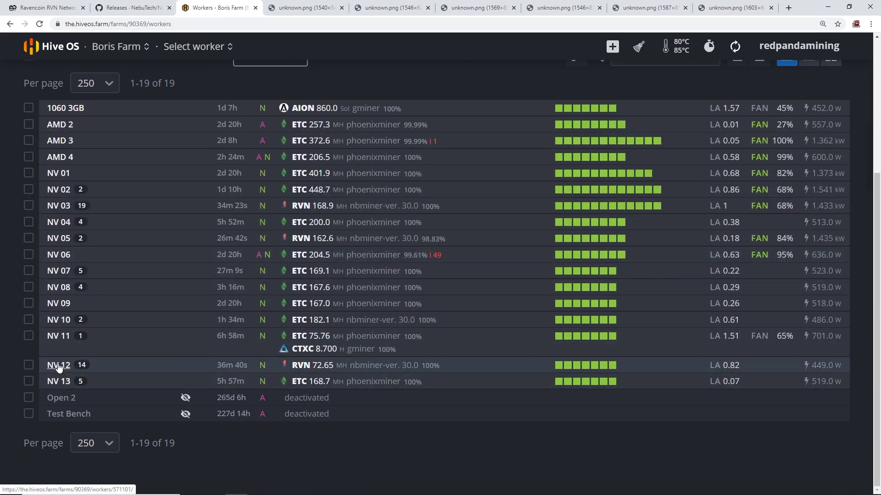
click(59, 365)
scroll(385, 330, down, 5)
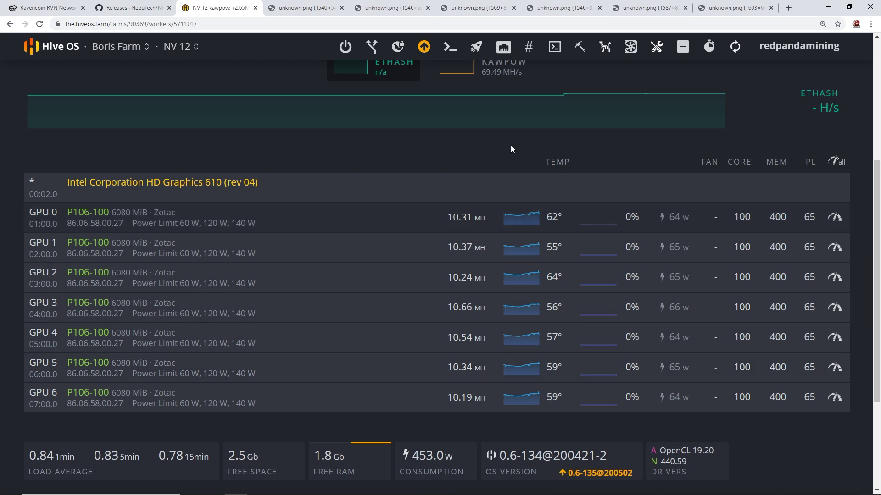
click(303, 8)
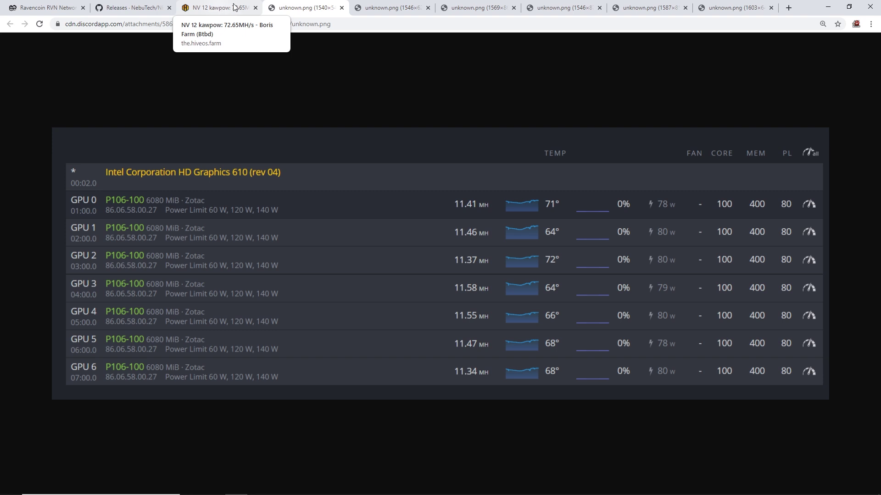
key(ctrl+Tab)
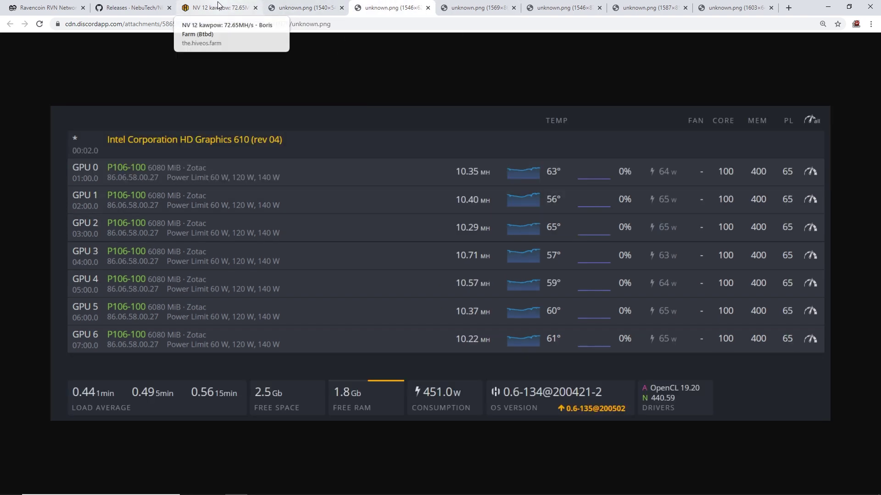
Step: Open worker NV 03 from the farm's worker list and examine the hashrates and power draw of its P104-100 cards
click(232, 5)
click(129, 52)
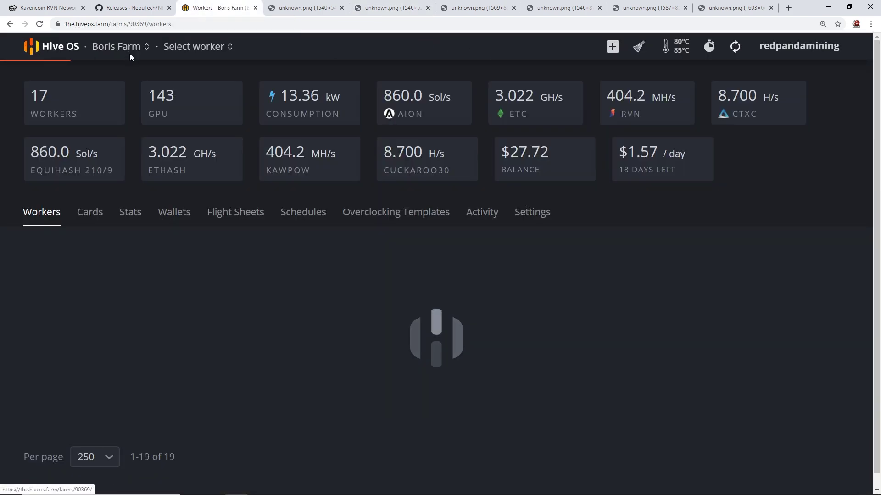
scroll(94, 380, down, 4)
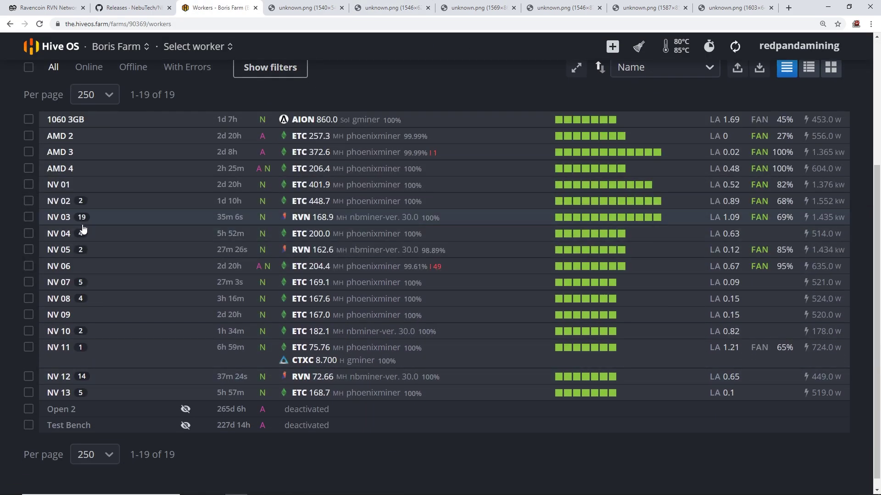
click(60, 219)
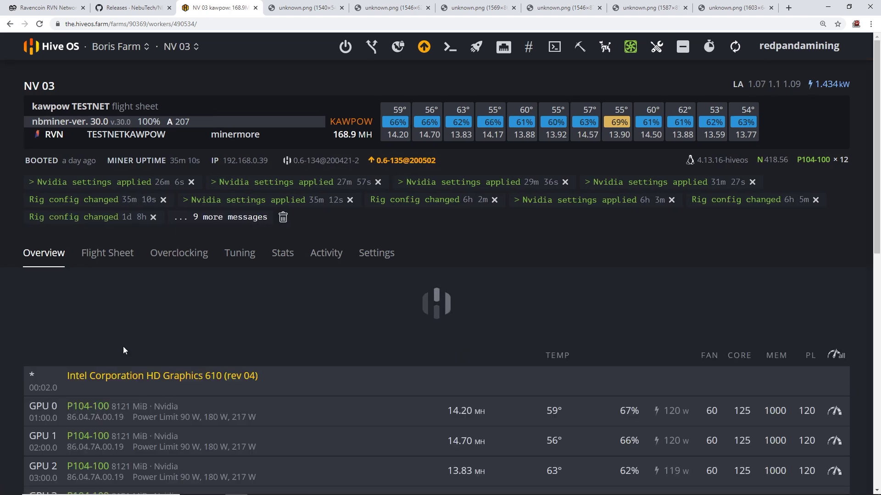
scroll(135, 351, down, 4)
scroll(151, 348, down, 3)
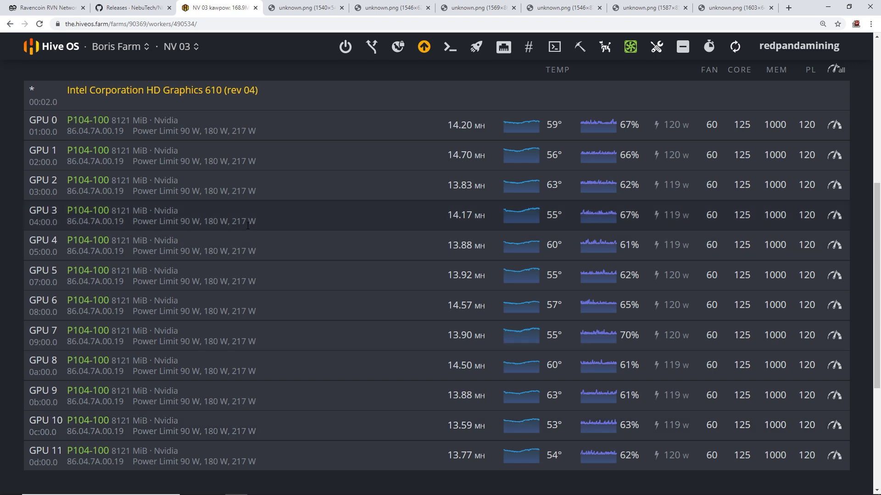
Step: Compare the hashrates and rig consumption in the saved P104-100 screenshots for power limits 110, 120 and 130
click(455, 11)
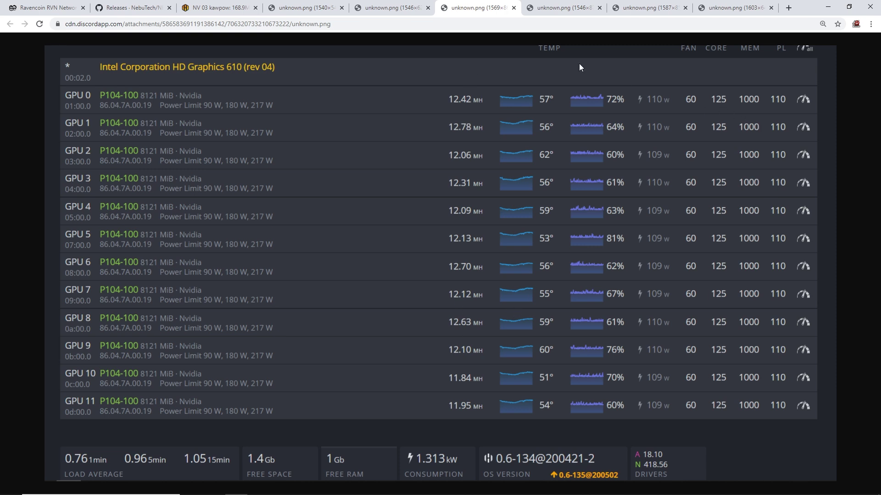
key(ctrl+Tab)
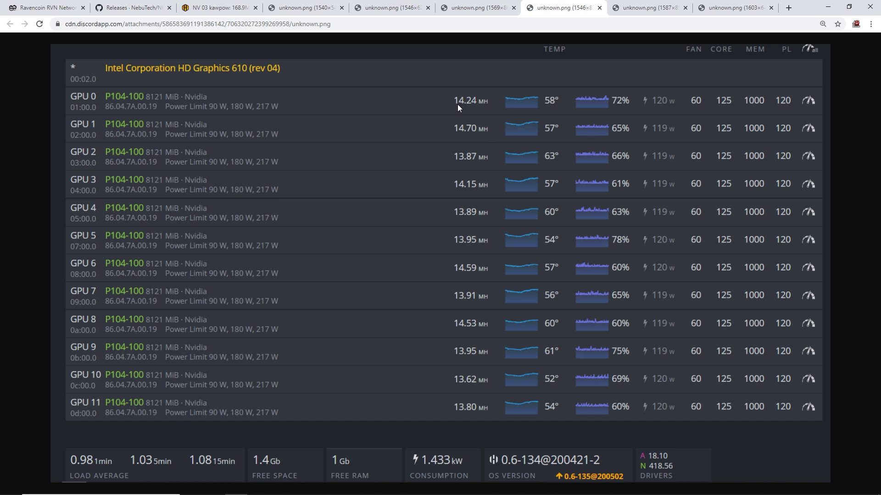
click(650, 10)
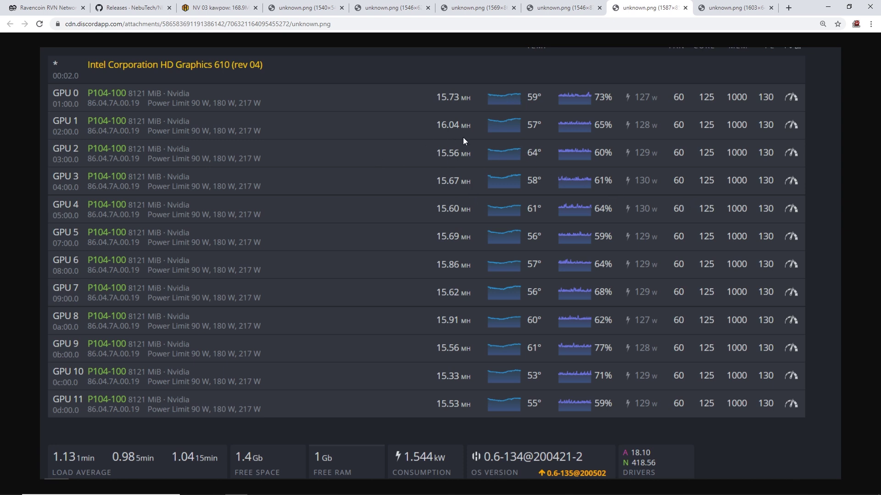
click(553, 7)
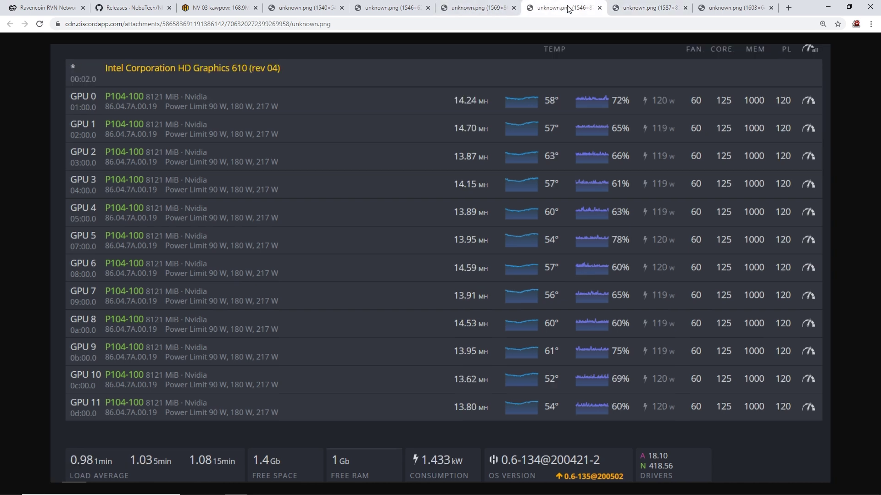
click(647, 7)
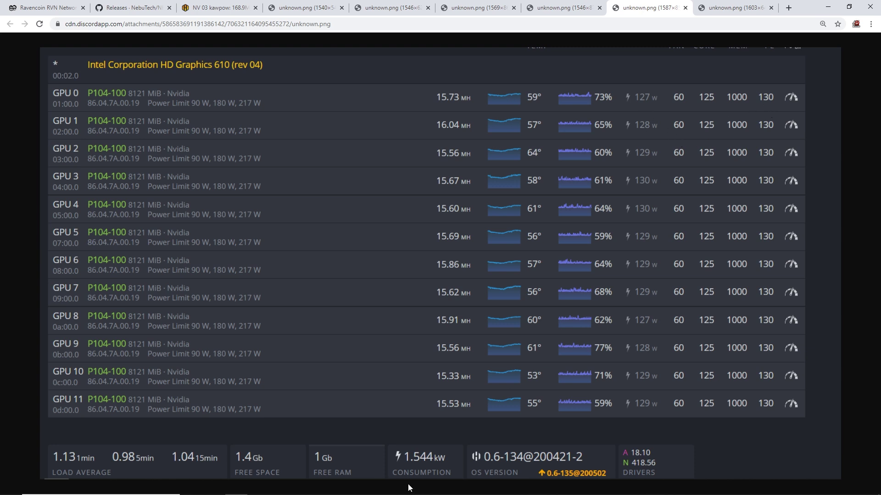
click(565, 9)
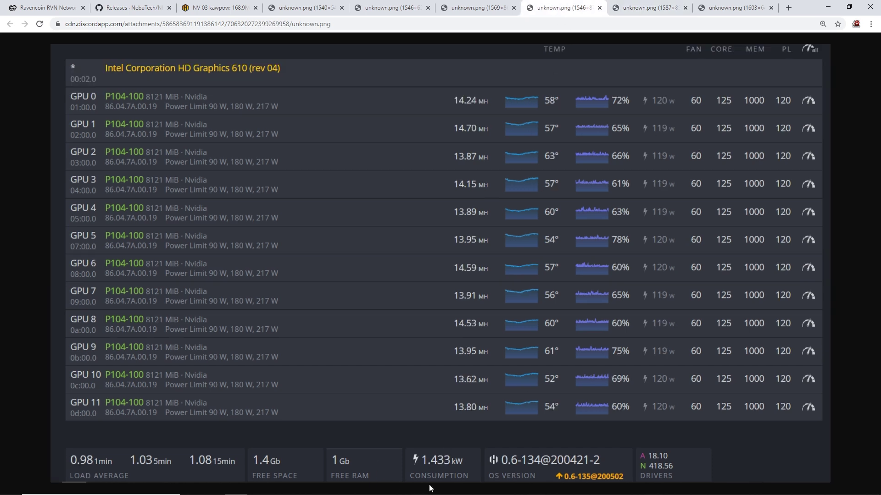
key(ctrl+Page_Up)
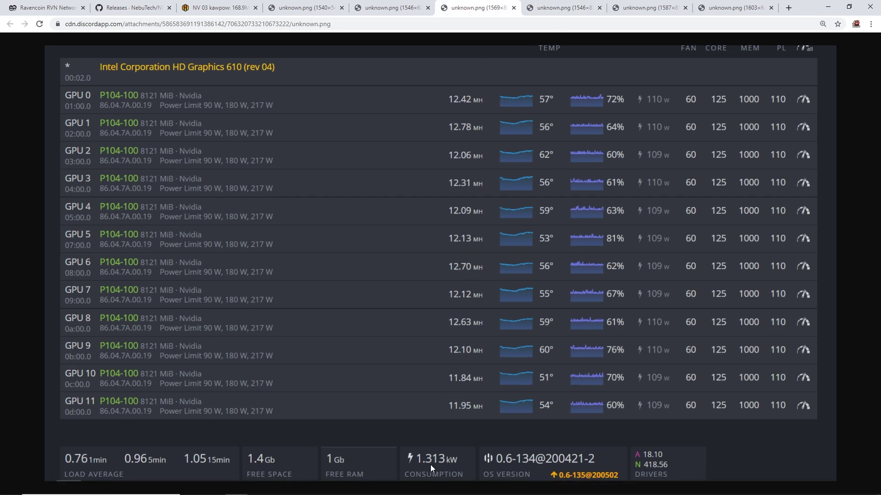
key(ctrl+Page_Down)
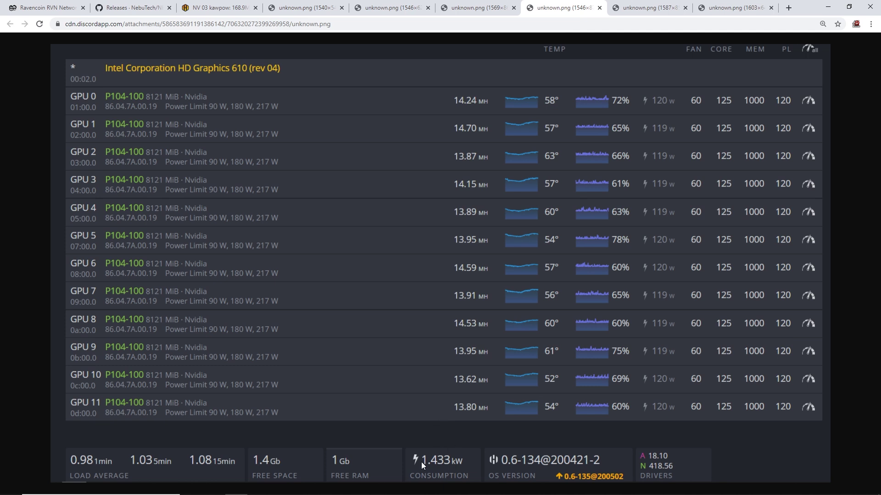
key(ctrl+Page_Down)
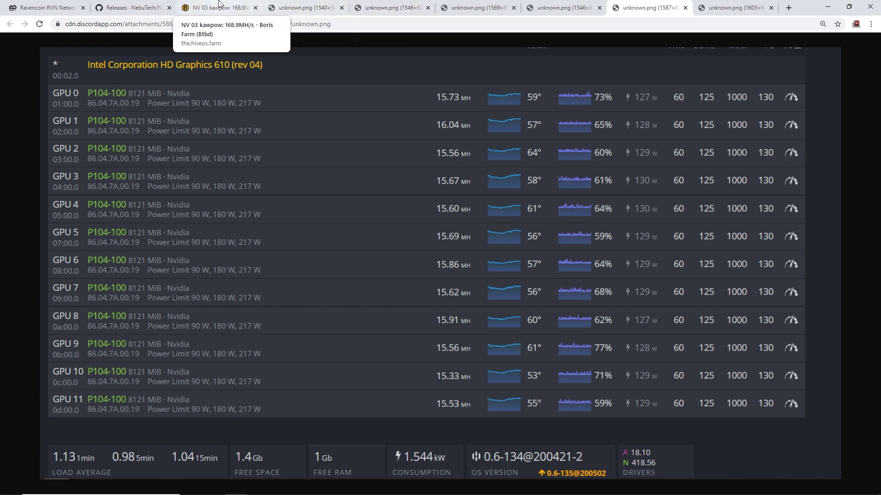
Step: Revisit worker NV 03's page and the saved P106-100 screenshot for power limit 80
click(219, 8)
click(305, 8)
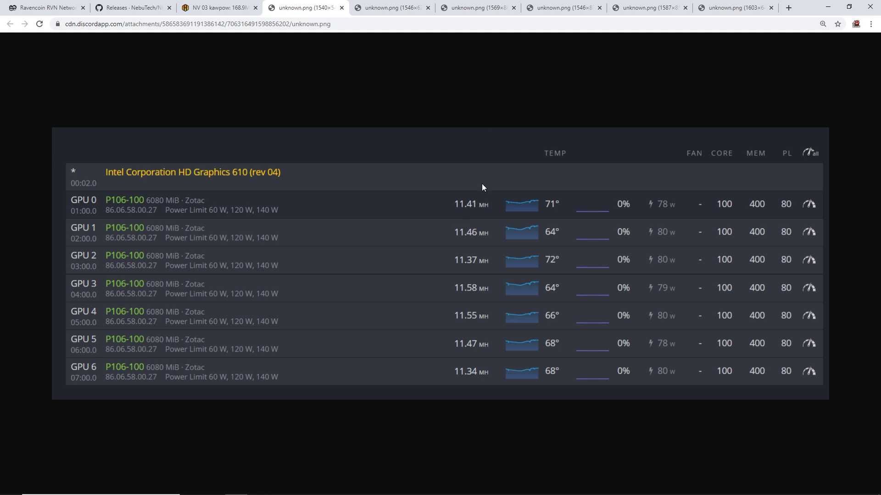
Step: Return to the farm's worker list in Hive OS and open worker NV 05
click(204, 6)
click(123, 48)
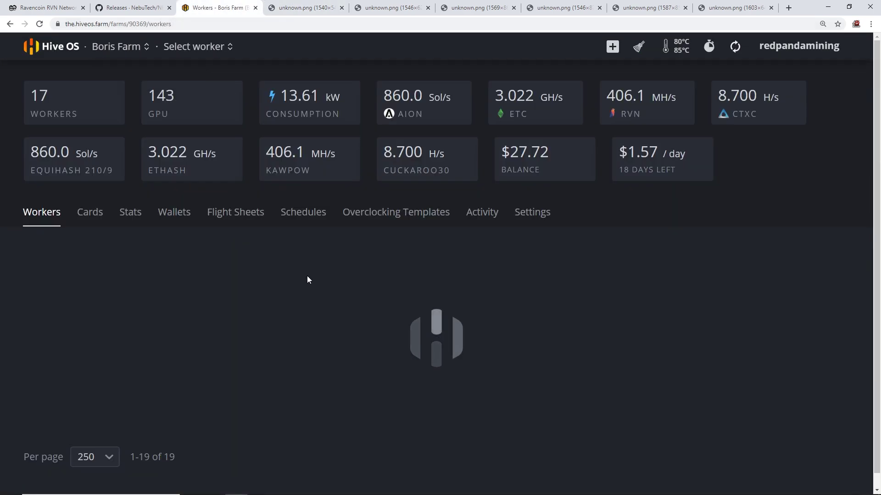
scroll(141, 294, down, 2)
scroll(139, 288, down, 2)
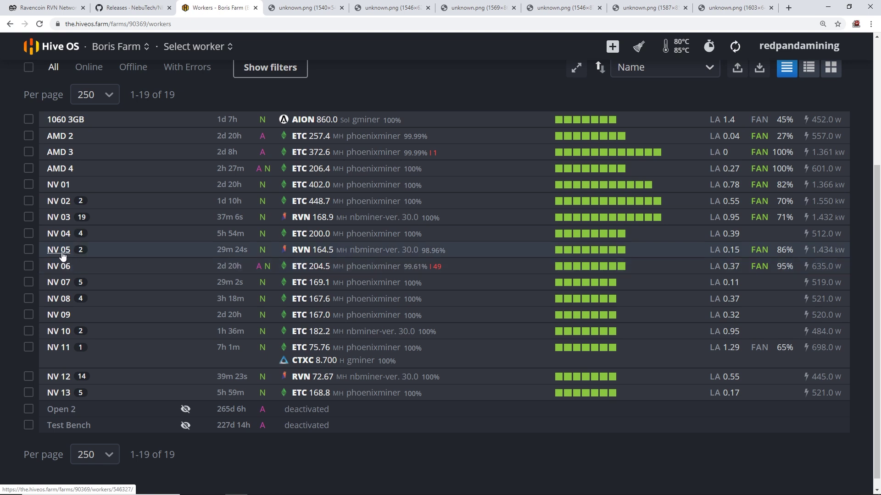
click(61, 252)
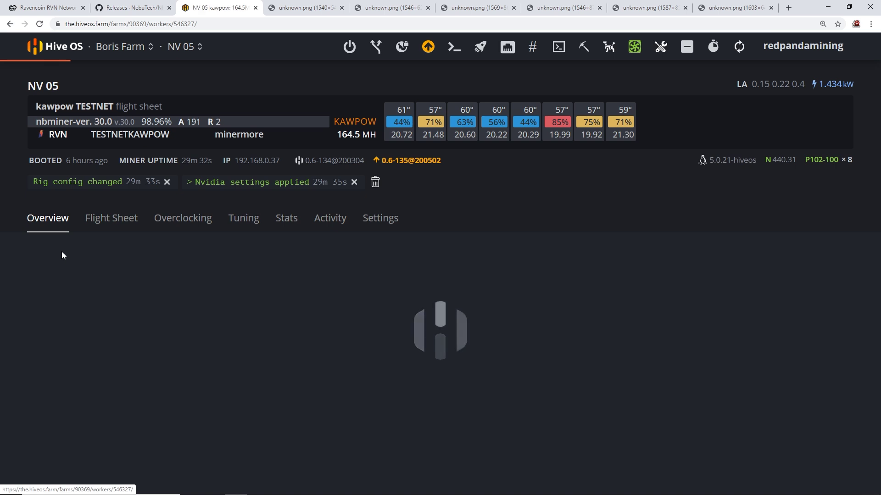
Step: Examine the hashrates and power draw of worker NV 05's P102-100 cards against the saved P106-100 and P104-100 screenshots
scroll(317, 359, down, 5)
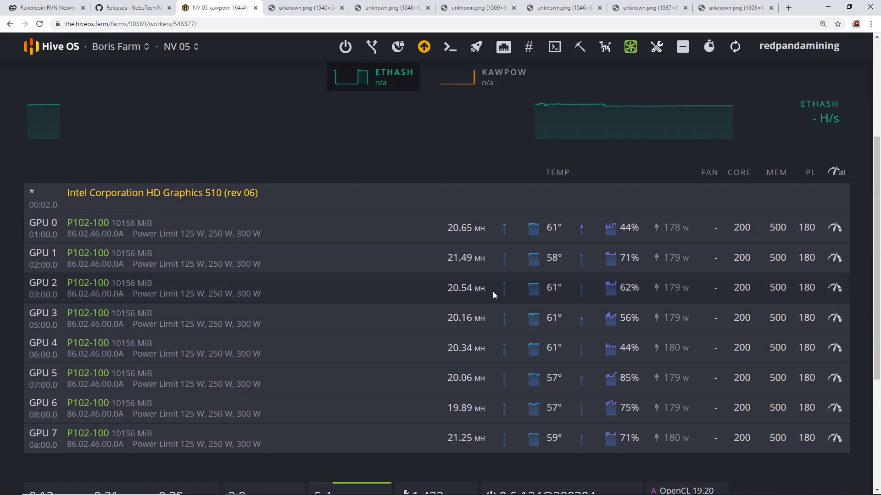
scroll(492, 291, down, 2)
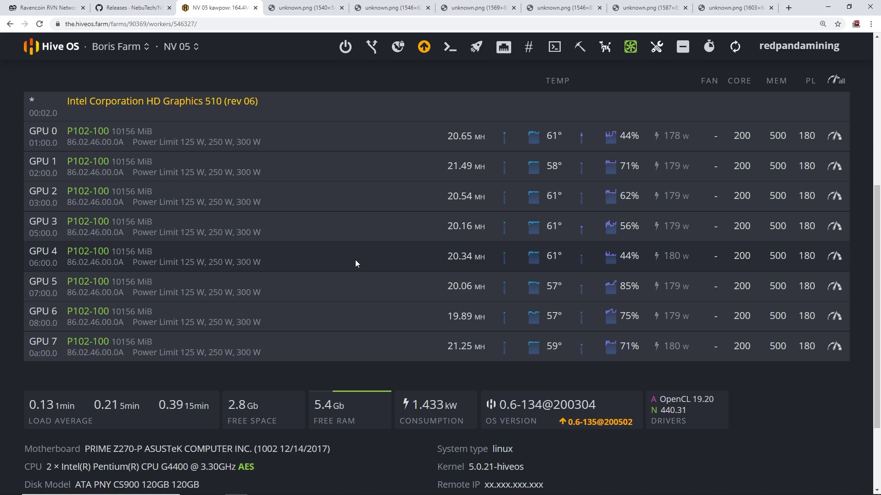
click(388, 3)
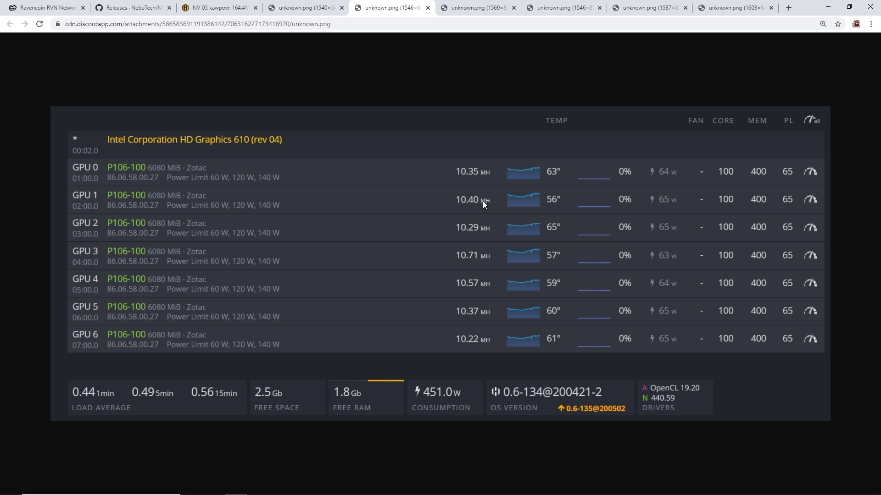
click(487, 9)
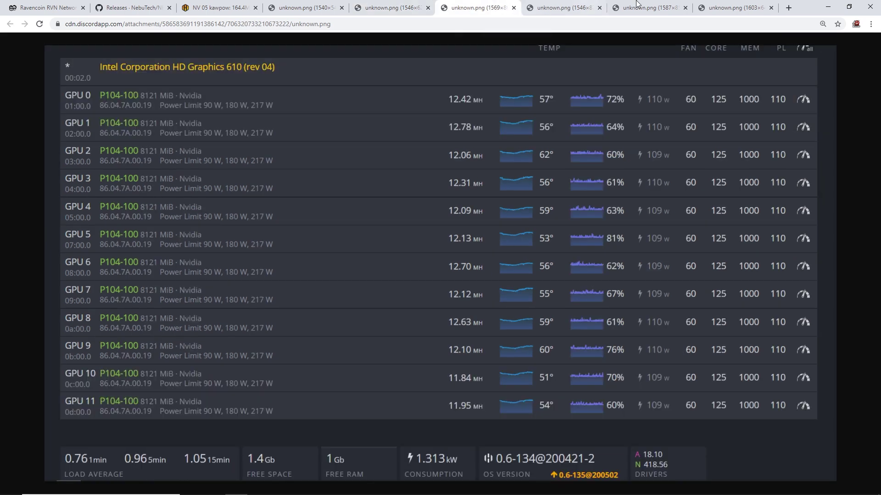
click(220, 8)
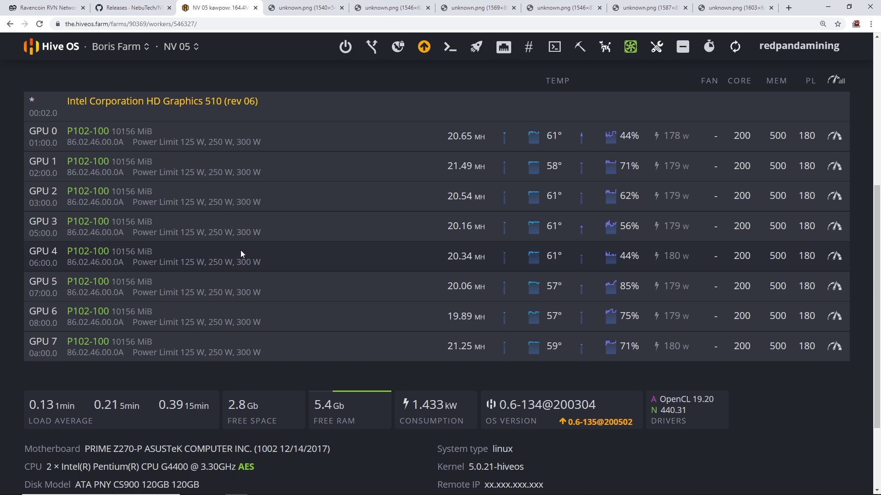
Step: Switch to the RadeonVII TeamViewer session and show the miner1 remote desktop in full screen
mouse_move(475, 493)
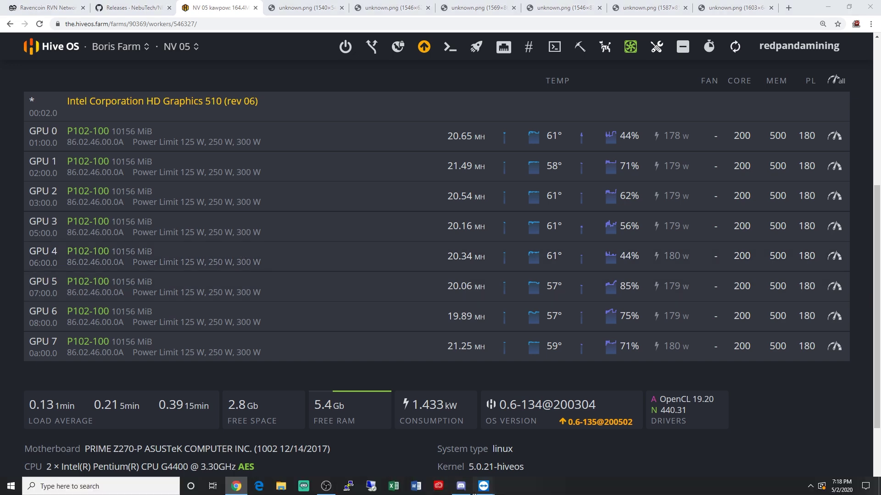
click(532, 440)
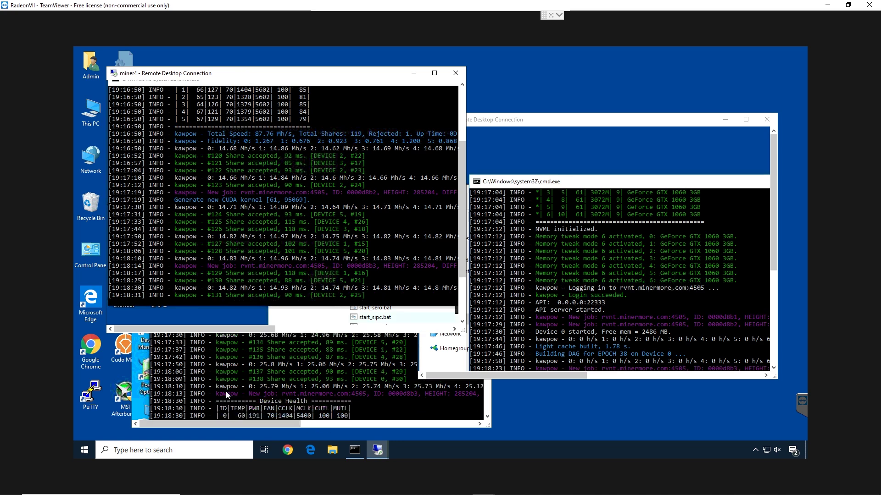
drag(524, 124, 447, 125)
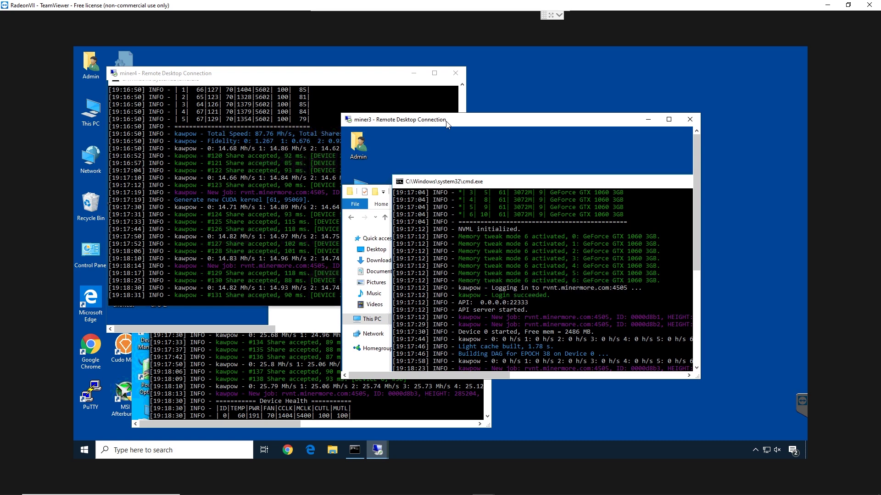
click(257, 342)
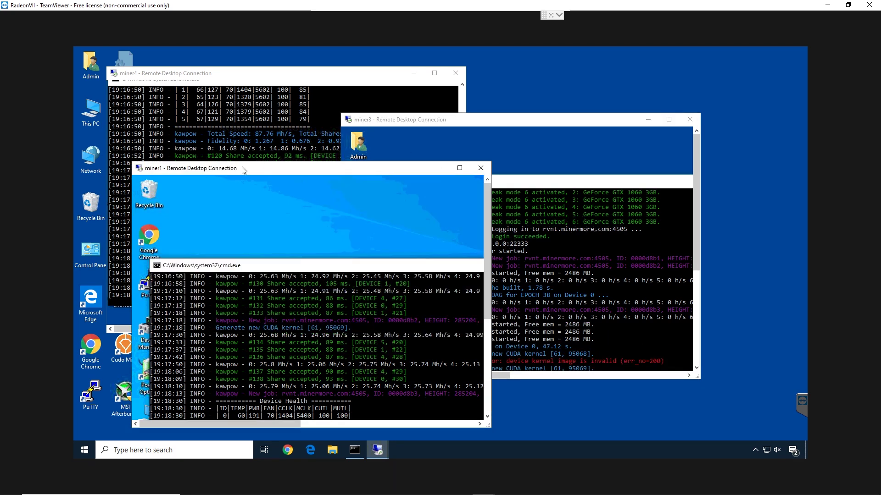
double_click(241, 168)
Step: Rearrange the MSI Afterburner window and the NBMiner console on miner1 for easier reading
click(667, 133)
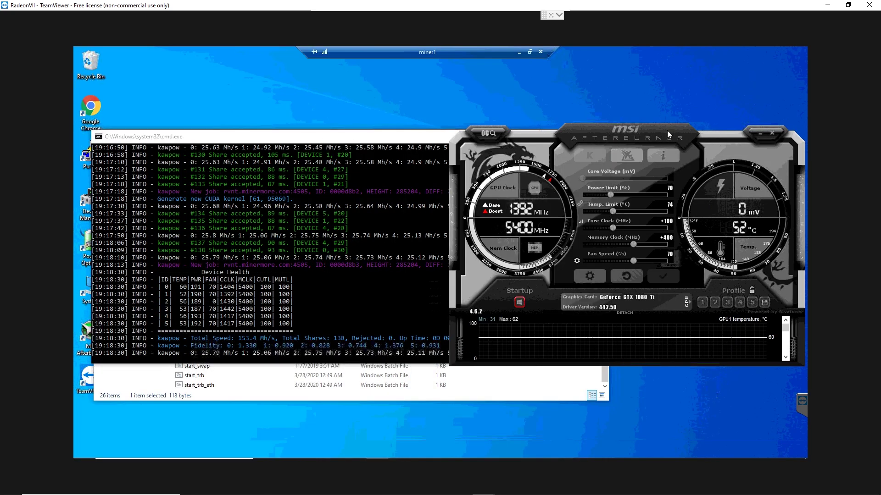
drag(667, 130, 675, 144)
drag(378, 137, 361, 104)
Step: Inspect the memory-tweak option in miner1's start_rvn batch file, close the file and minimize the NBMiner_Win folder
click(149, 360)
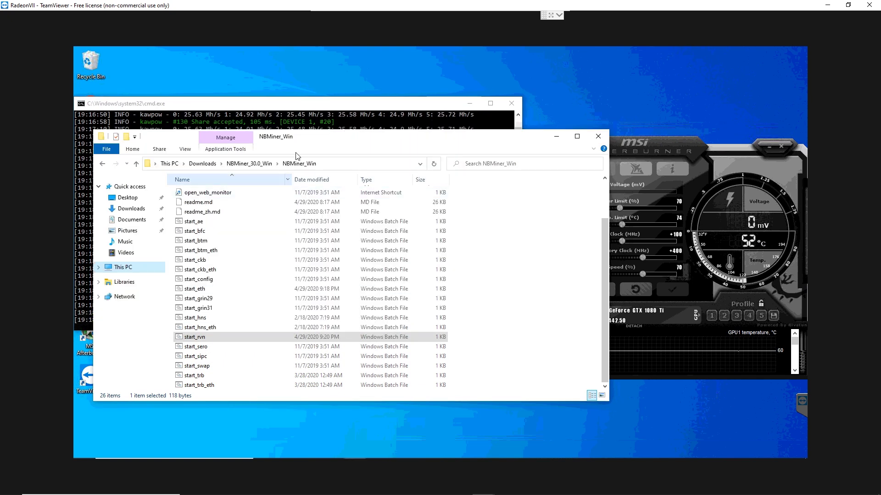
right_click(203, 338)
click(216, 158)
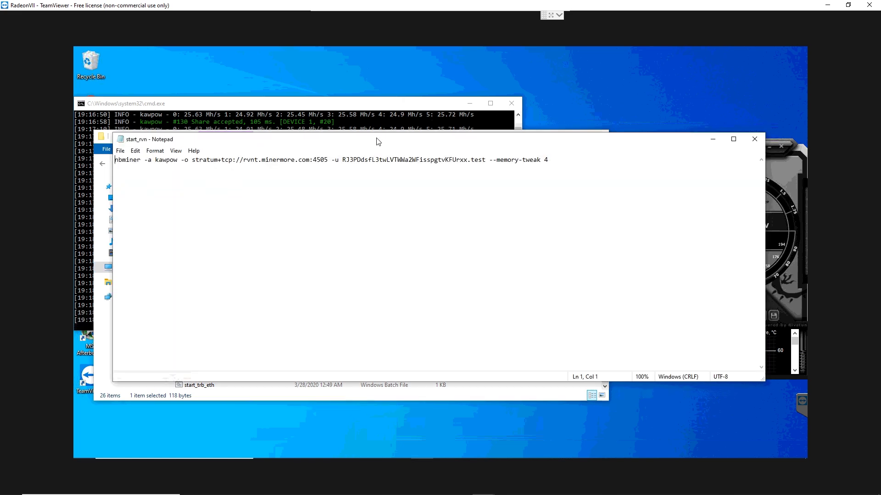
drag(378, 142, 356, 150)
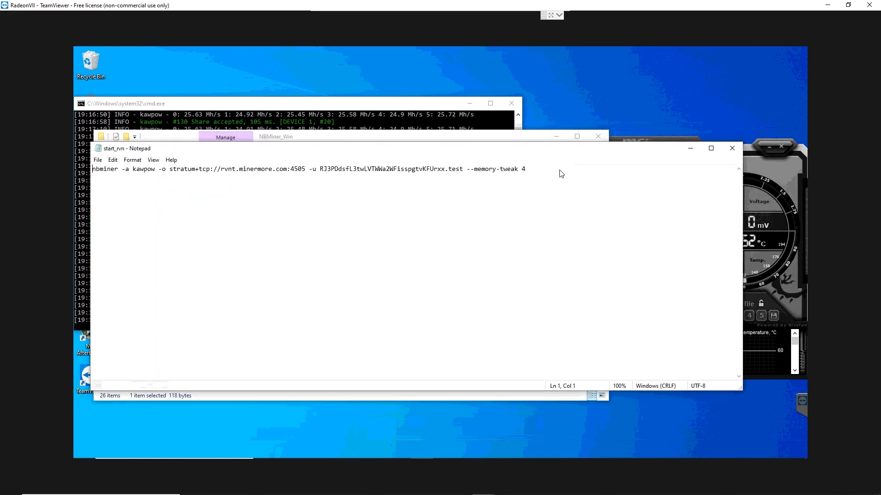
drag(552, 173, 524, 171)
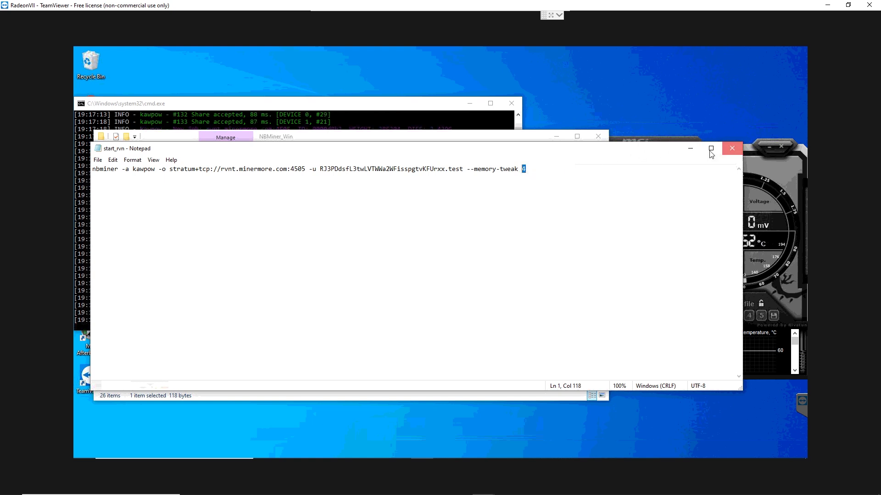
click(732, 148)
click(557, 136)
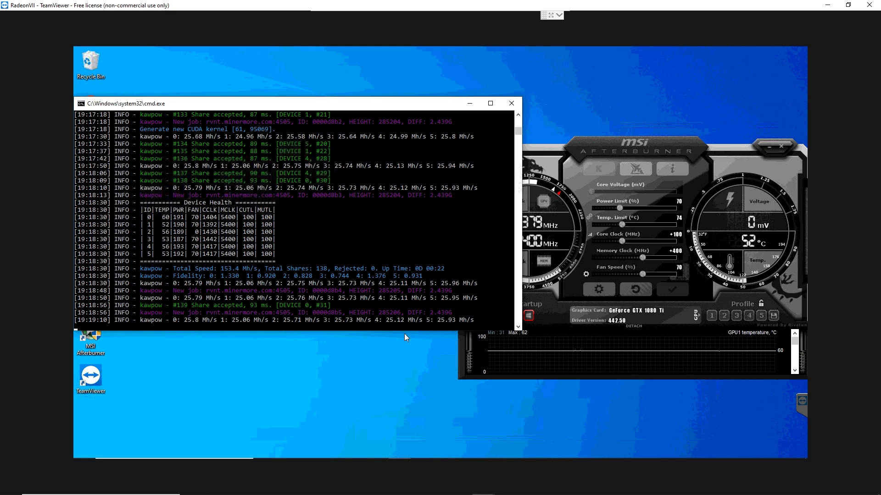
Step: Review miner1's NBMiner log for the hashrates and device health of its GTX 1080 Ti cards
scroll(360, 317, up, 15)
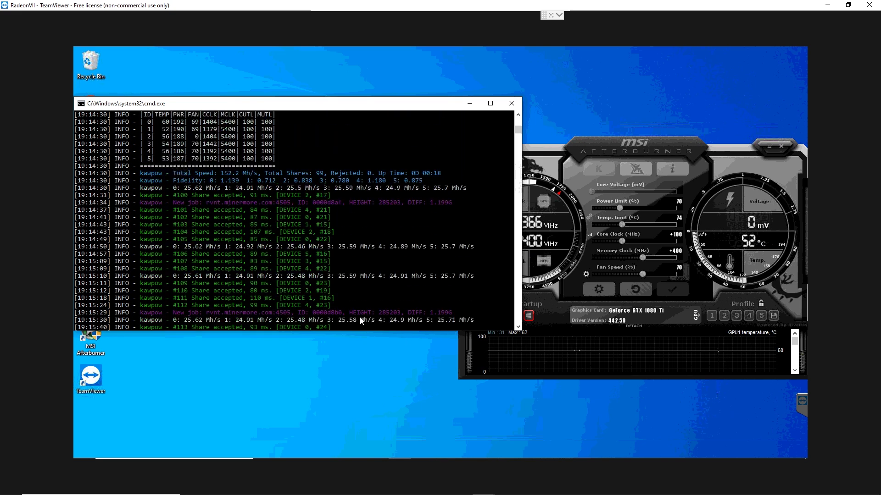
scroll(359, 317, up, 10)
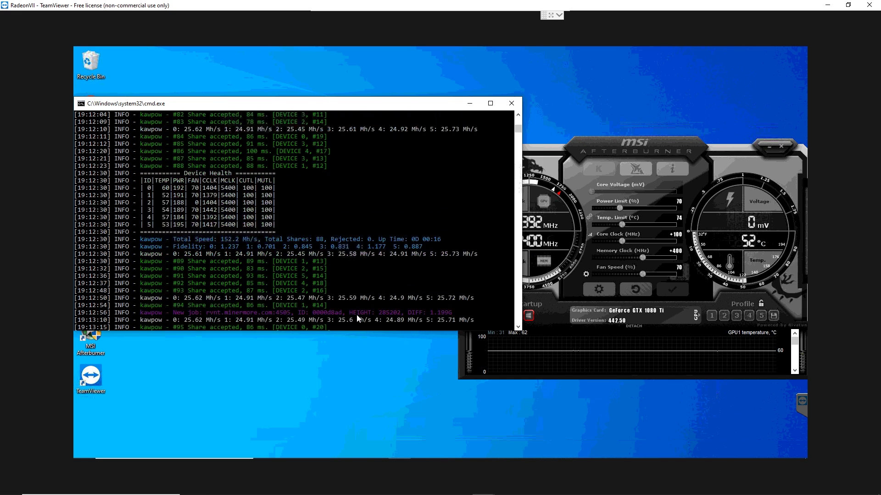
scroll(357, 317, down, 20)
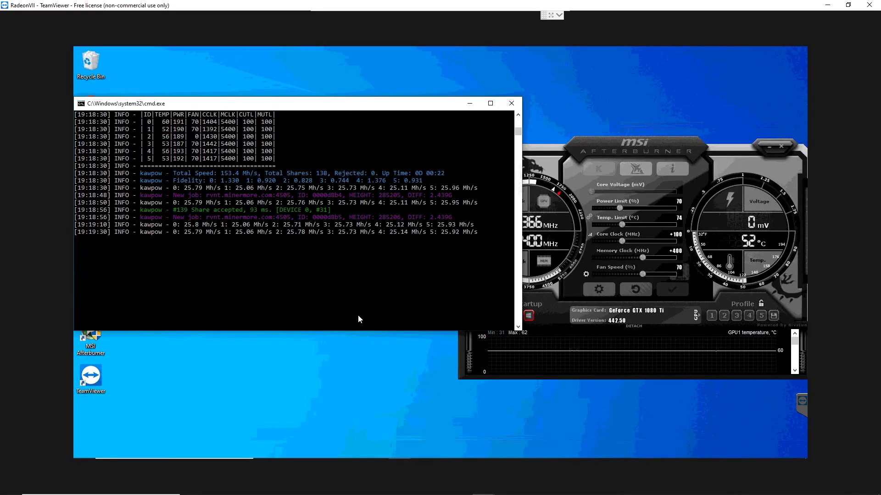
scroll(357, 315, up, 3)
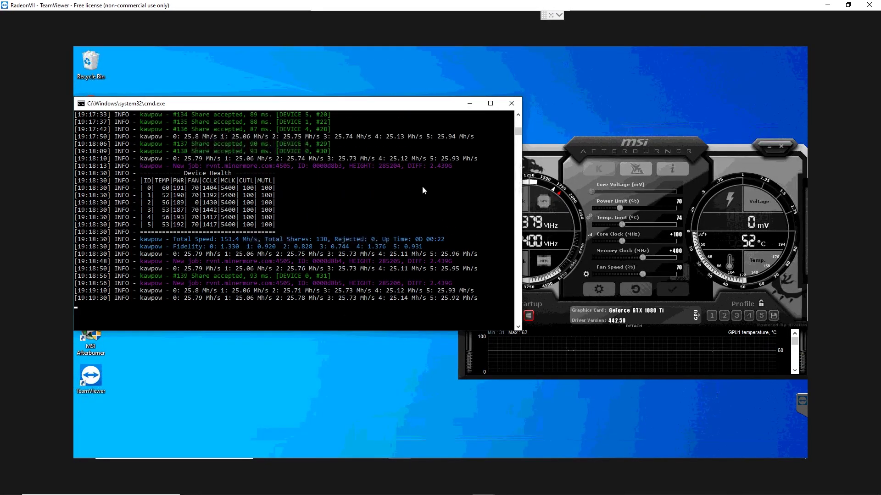
Step: Restore miner1's remote desktop to a movable window and show miner4 in full screen
mouse_move(474, 54)
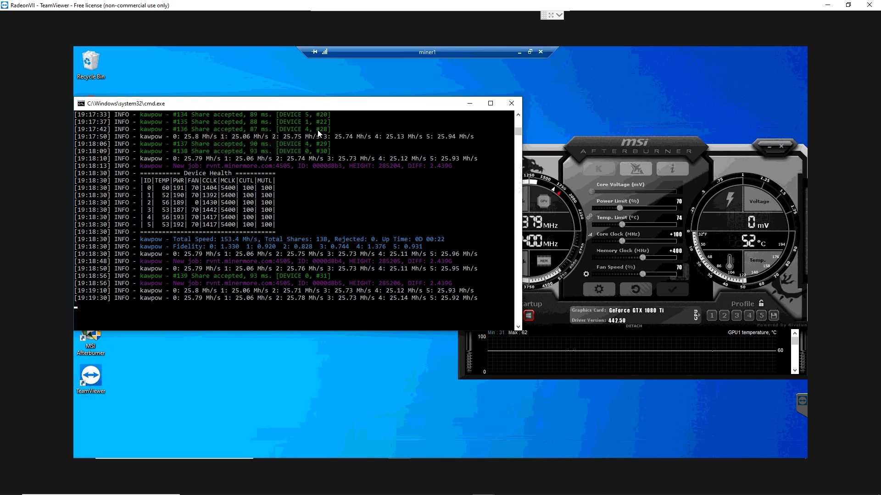
double_click(431, 54)
drag(370, 126, 320, 153)
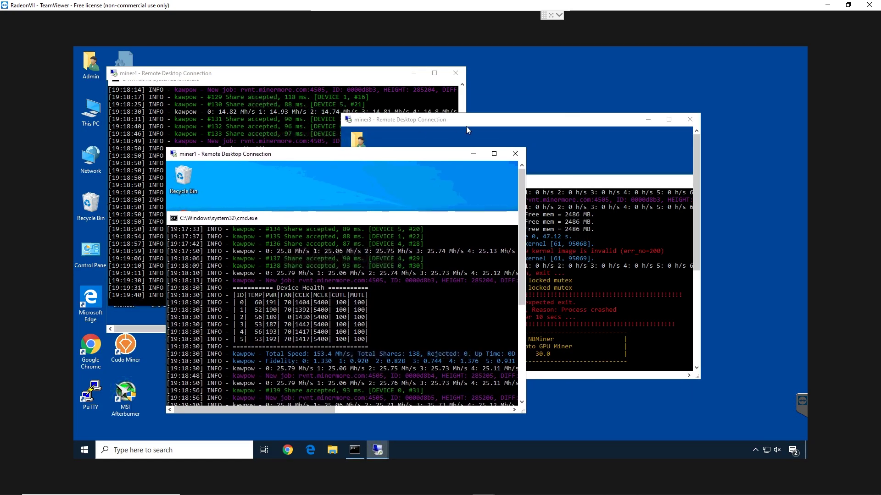
click(250, 75)
double_click(250, 75)
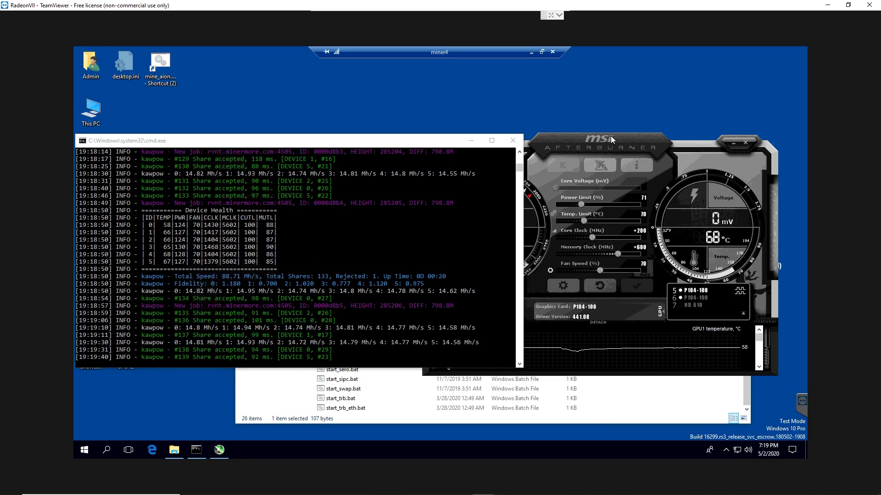
Step: Examine miner4's MSI Afterburner settings and the P104-100 hashrates and power draw in its NBMiner log
drag(610, 136, 633, 124)
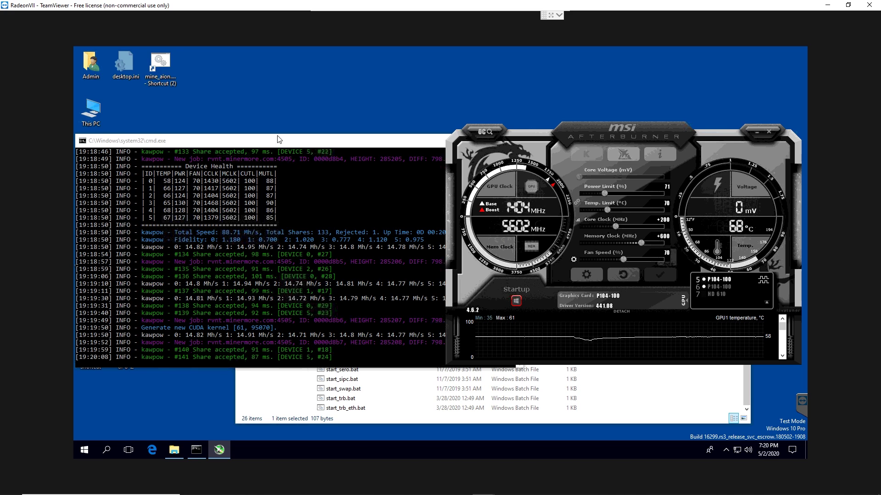
click(241, 156)
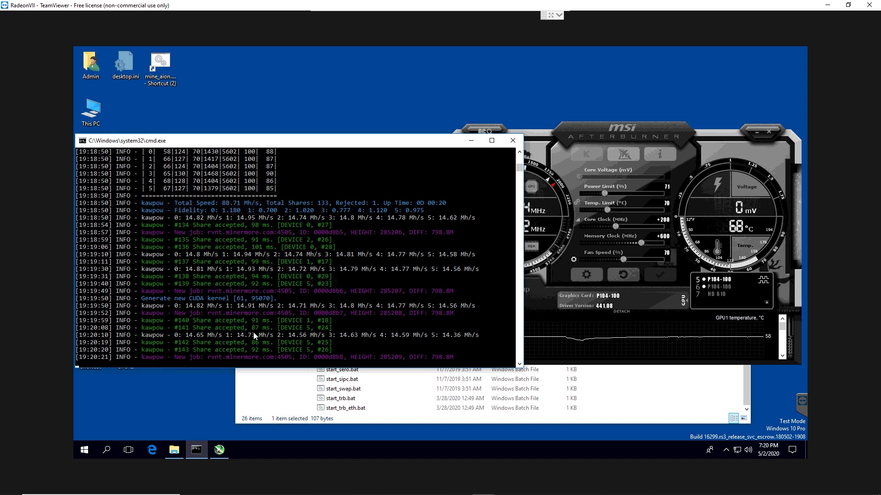
scroll(318, 315, up, 15)
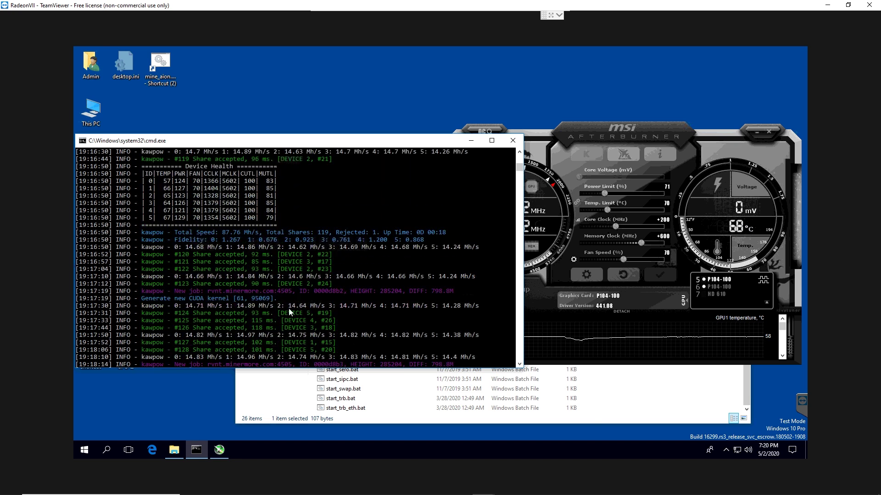
scroll(221, 276, down, 12)
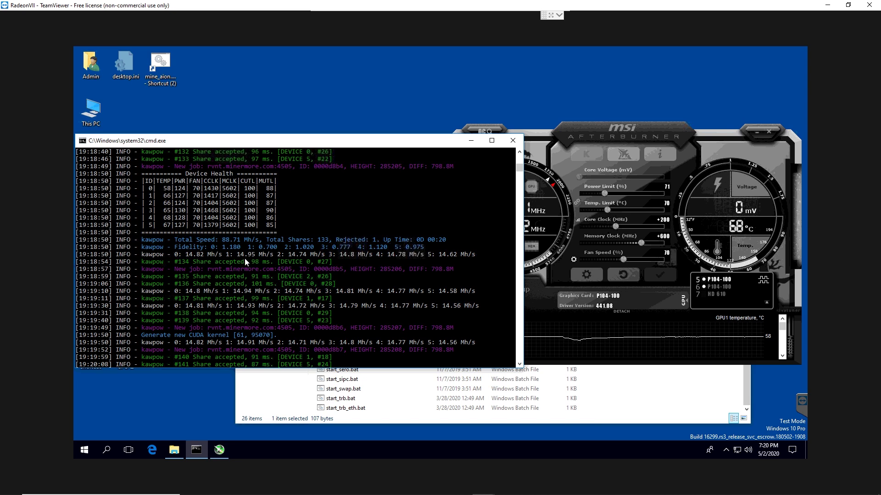
click(649, 137)
click(312, 264)
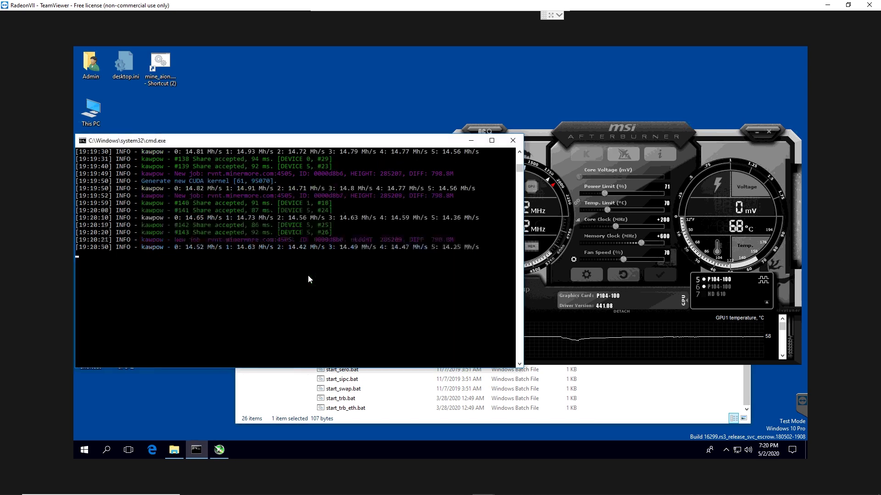
scroll(308, 274, up, 4)
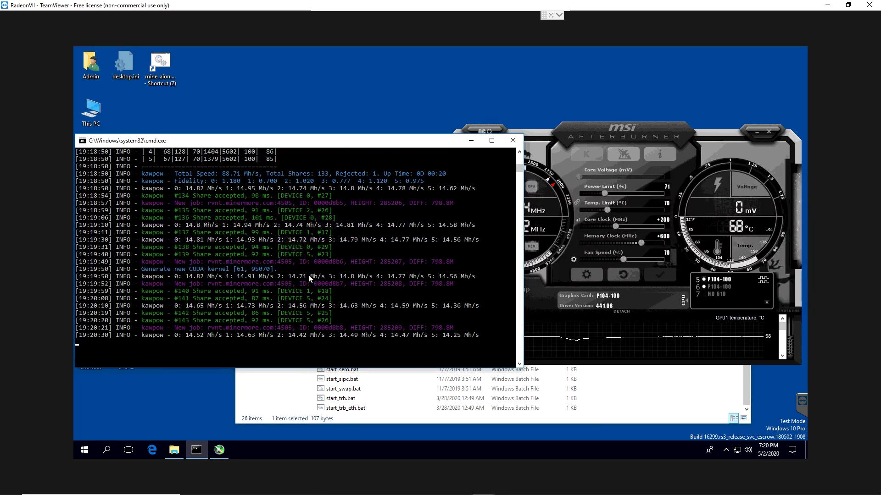
Step: Restore miner4's remote desktop to a window, move it aside and show miner3 in full screen
mouse_move(406, 32)
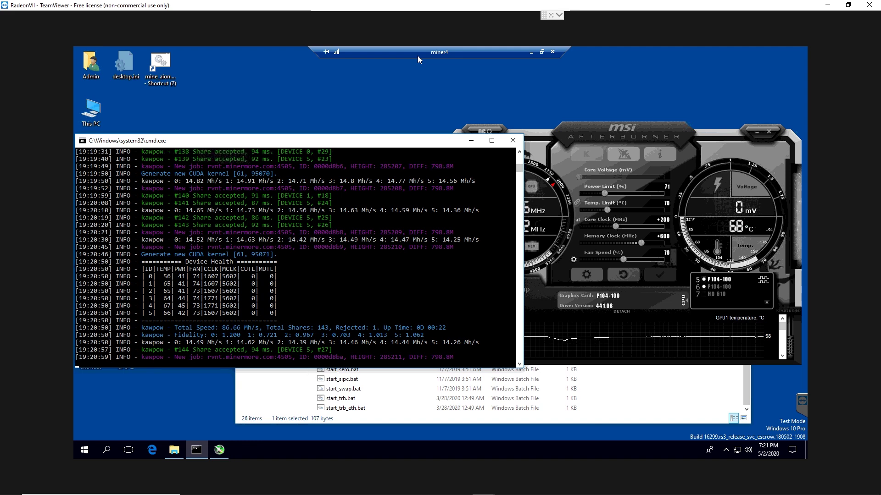
double_click(417, 56)
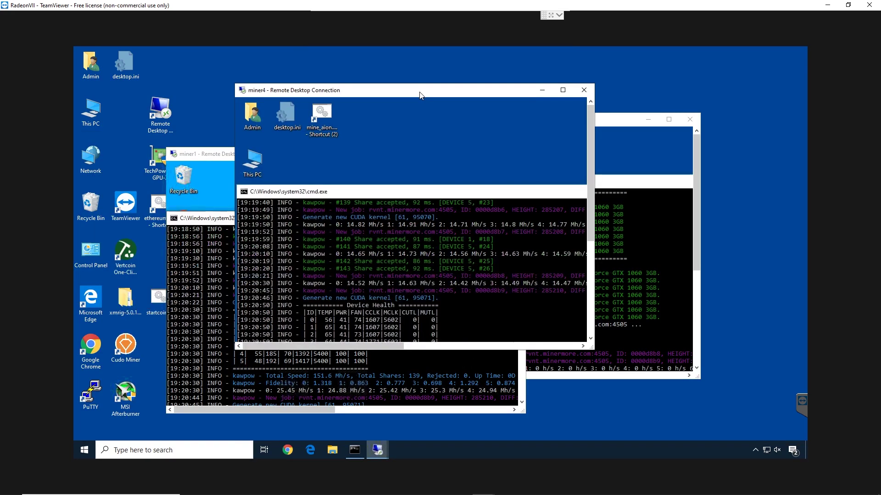
drag(535, 95, 437, 112)
double_click(518, 121)
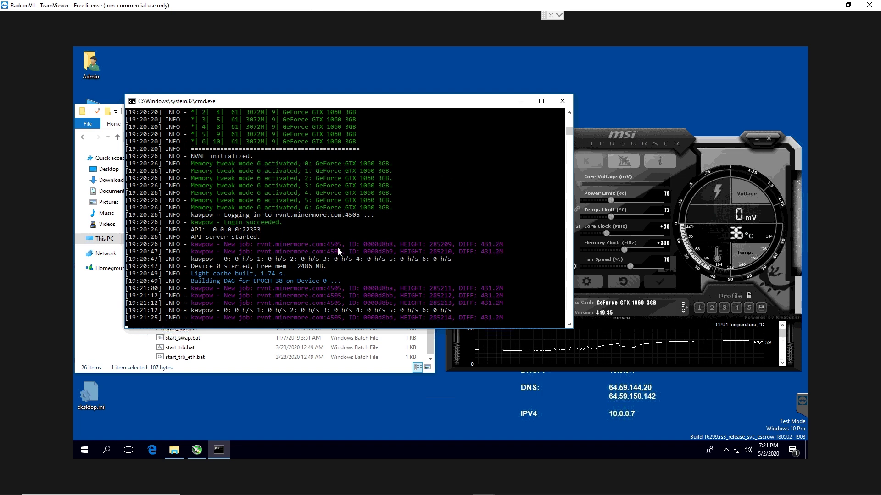
Step: Review miner3's NBMiner startup log for its GTX 1060 3GB cards
scroll(436, 244, up, 15)
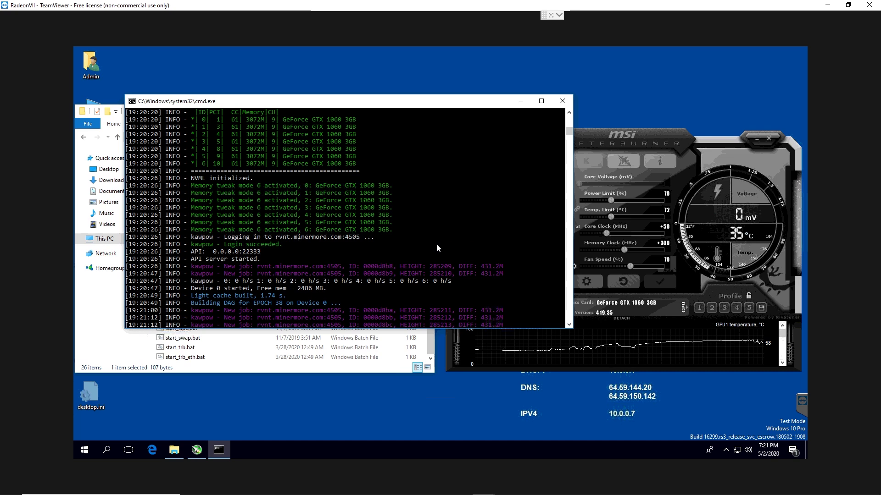
scroll(423, 251, down, 15)
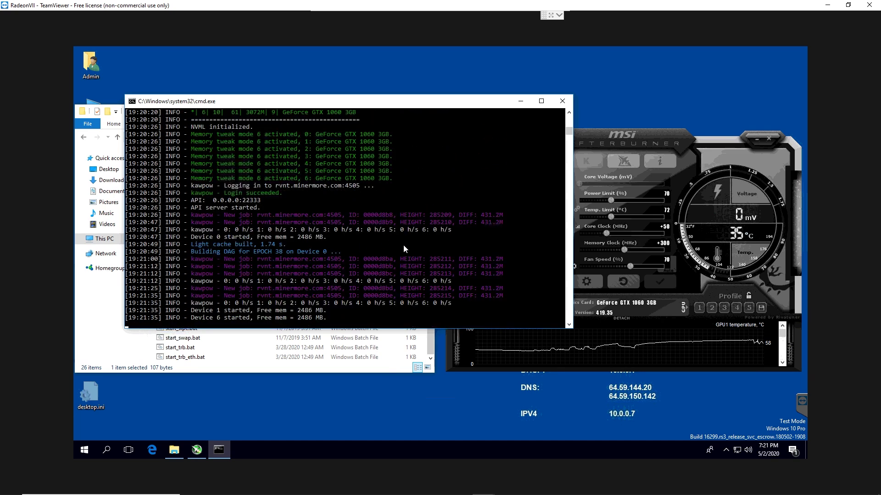
scroll(399, 220, down, 1)
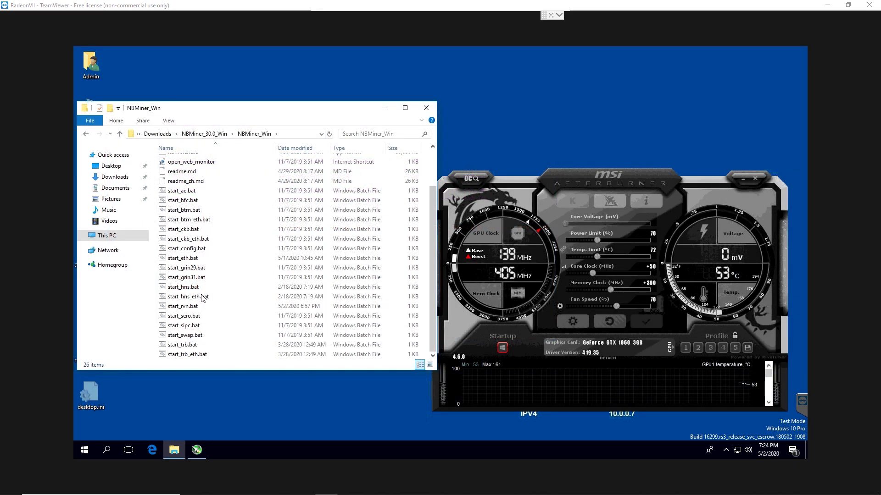
Step: Launch NBMiner on miner3 from start_rvn.bat in the NBMiner_Win folder
double_click(190, 308)
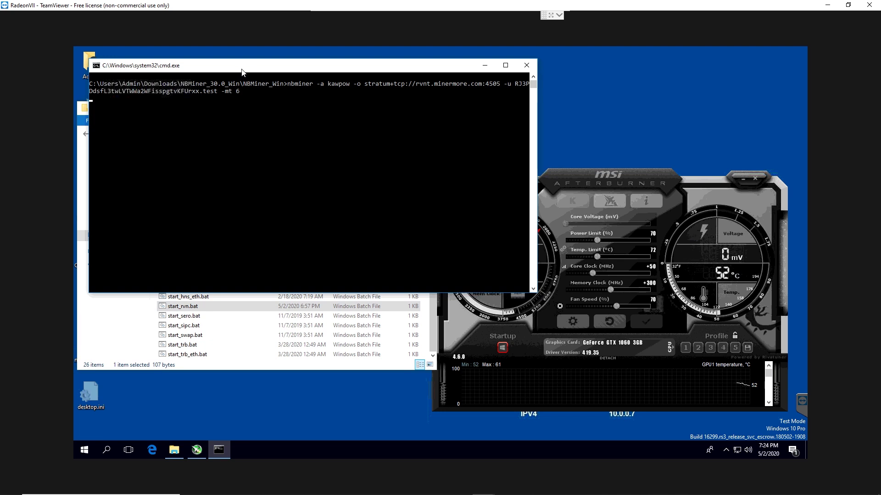
Step: Place the NBMiner console and MSI Afterburner apart on miner3's desktop so the log and overclock settings can be read
drag(240, 113, 238, 130)
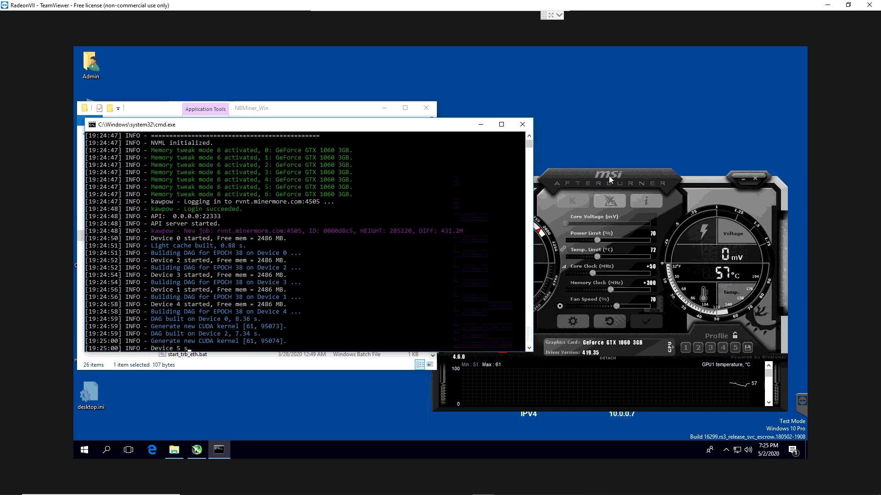
drag(616, 175, 632, 167)
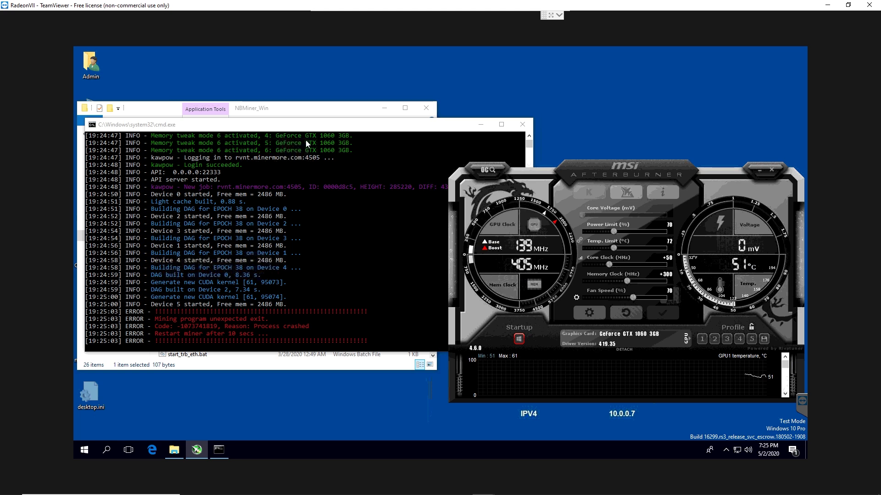
Step: Close the NBMiner console, relaunch start_rvn.bat on miner3 and place its log in front beside MSI Afterburner
click(523, 125)
double_click(188, 309)
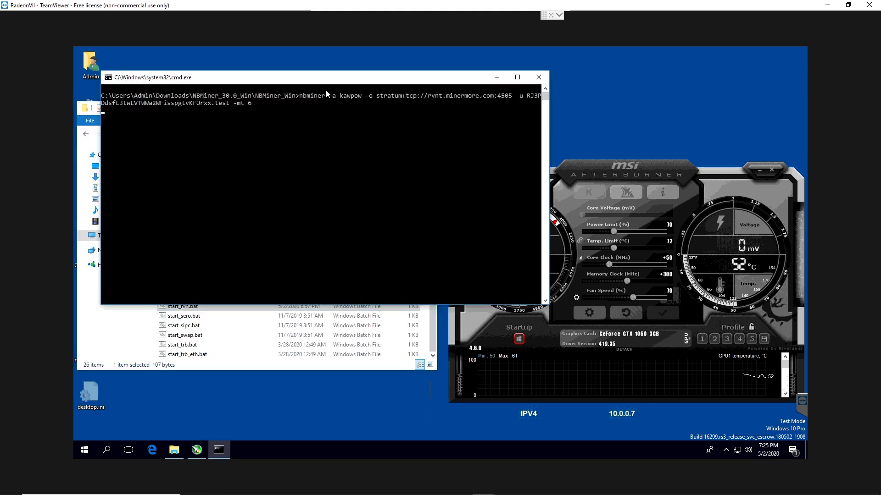
drag(323, 78, 304, 133)
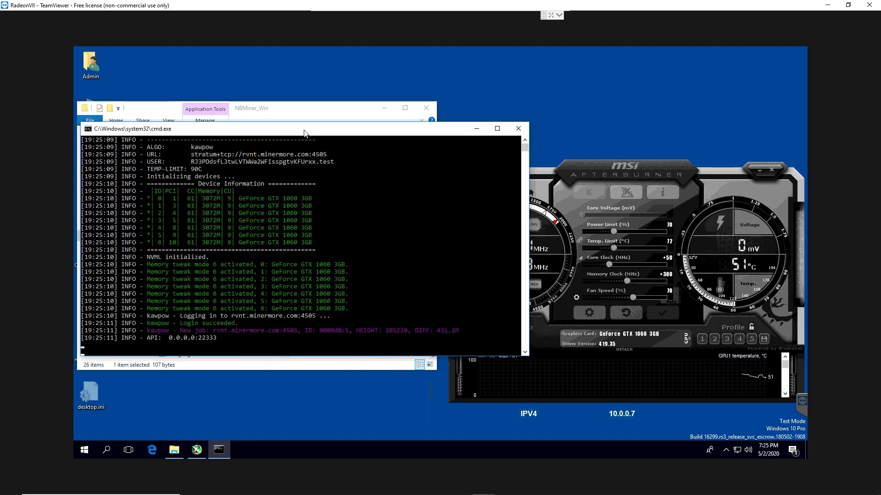
click(620, 176)
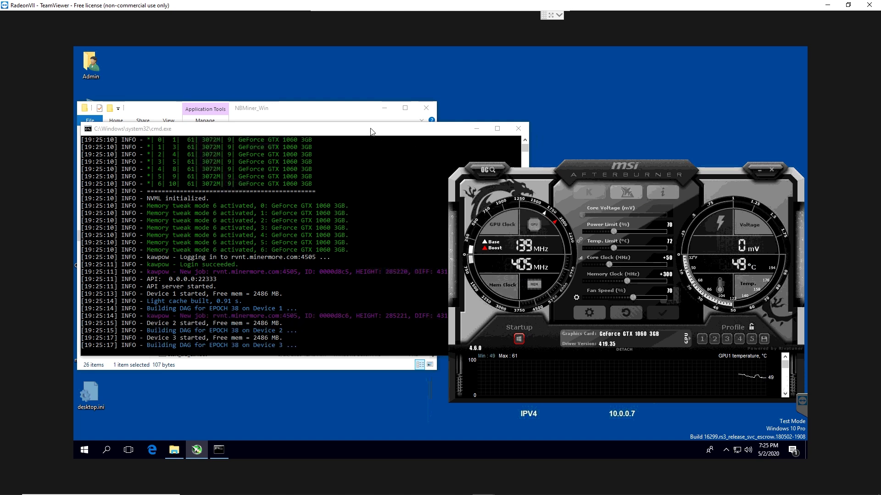
click(354, 133)
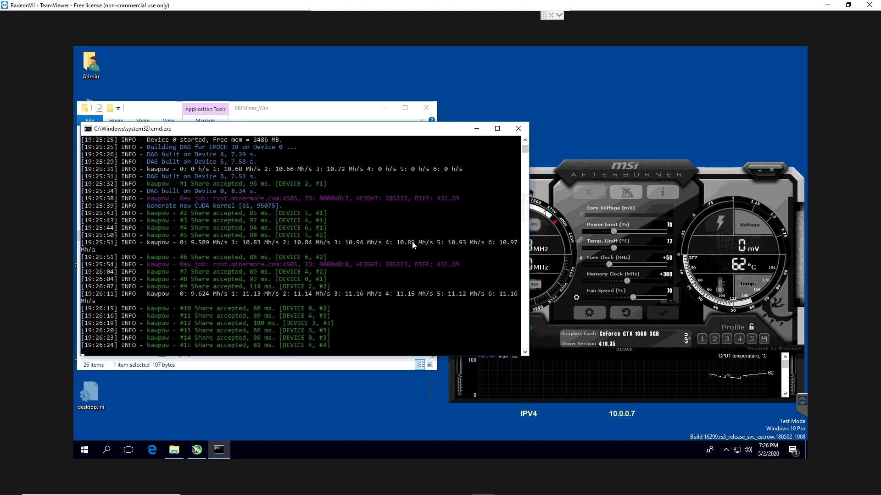
Step: Switch to the browser and check the 2Miners Ravencoin network hashrate and the NV 05 rig in Hive OS
click(236, 486)
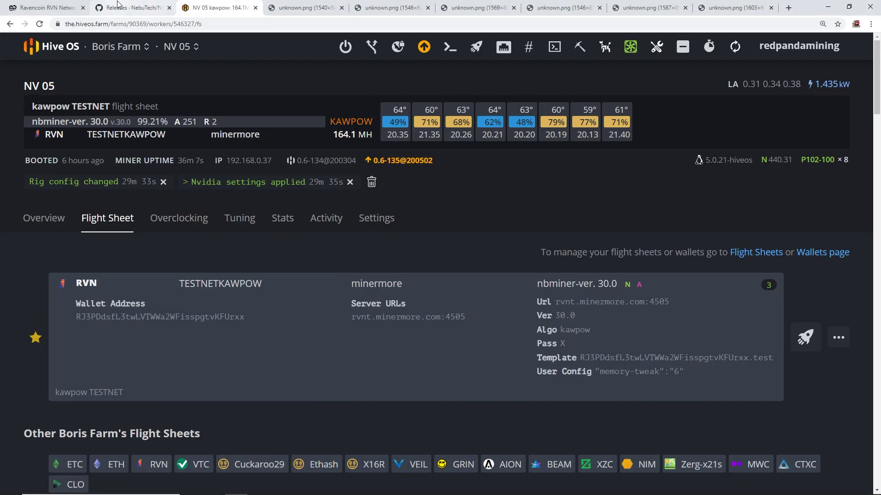
click(54, 5)
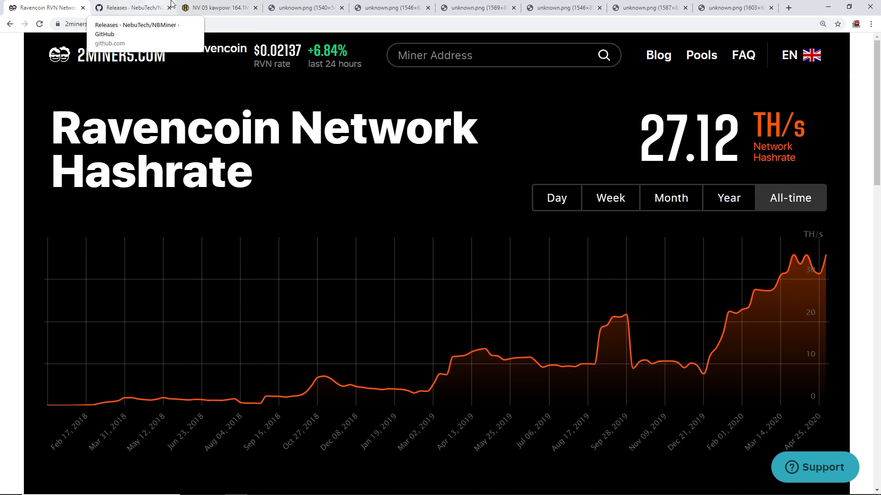
click(214, 7)
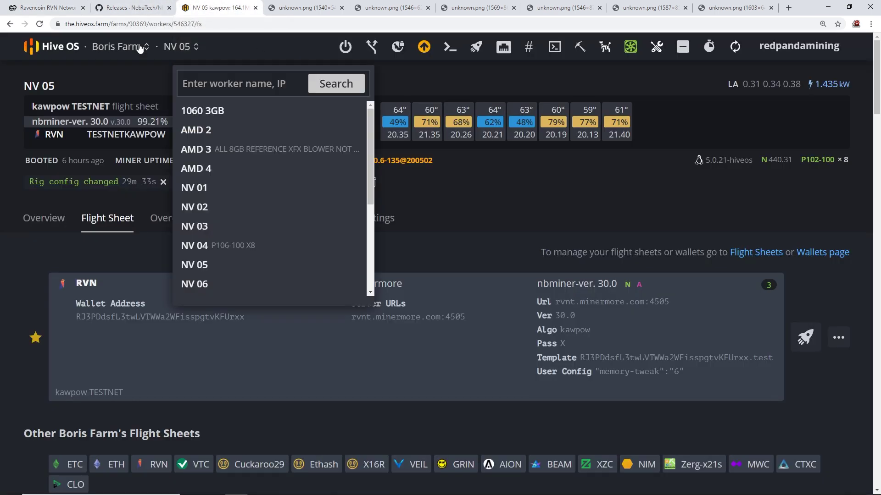
mouse_move(106, 49)
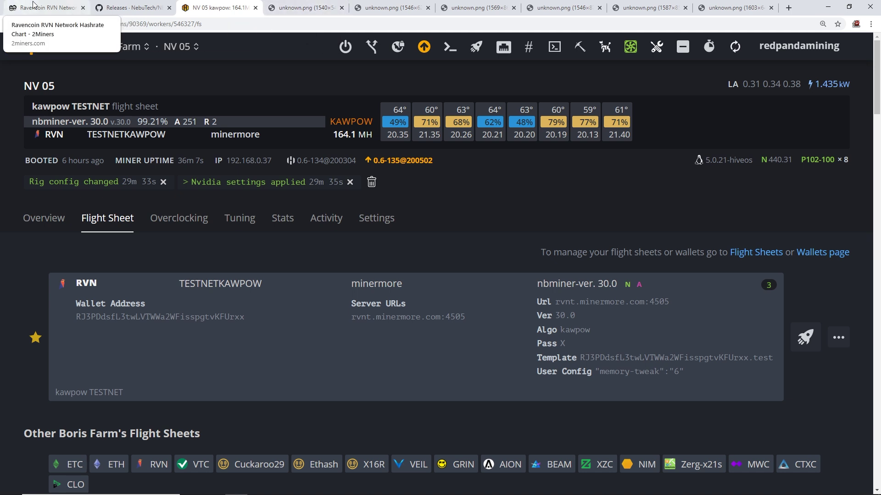
Step: Examine the late 2019 to March 2020 stretch of the all-time Ravencoin network hashrate chart on 2Miners
click(46, 8)
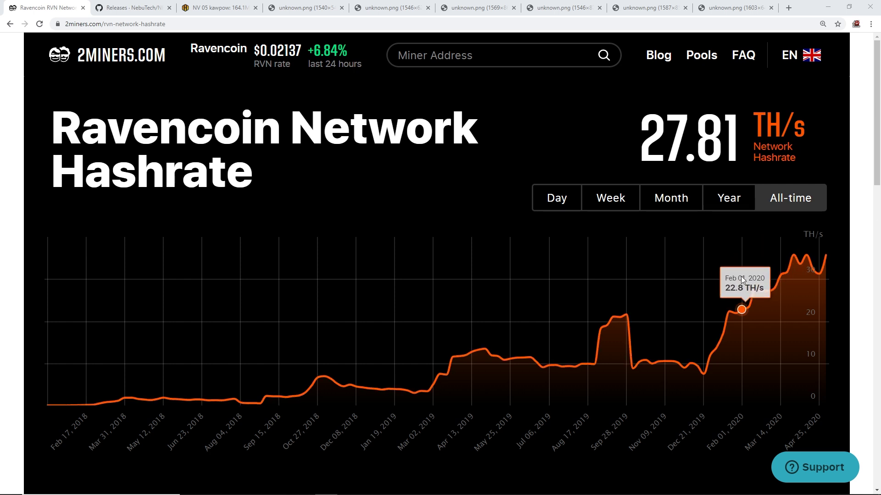
mouse_move(795, 268)
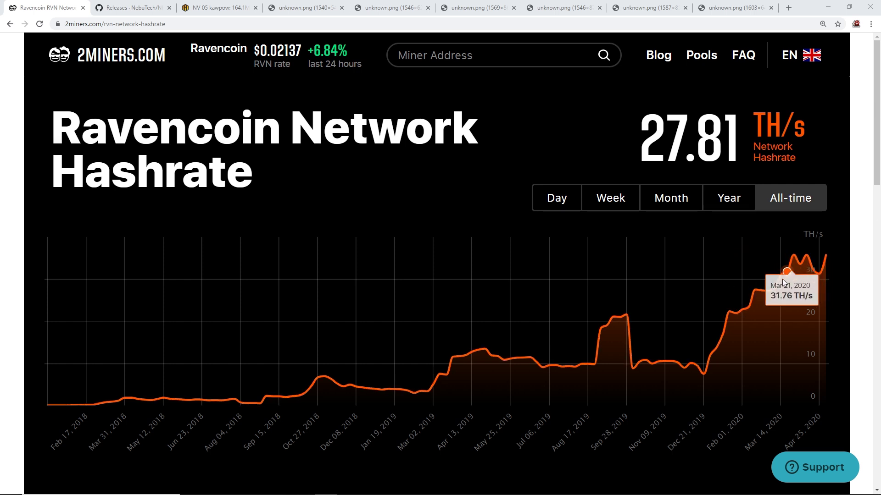
mouse_move(737, 318)
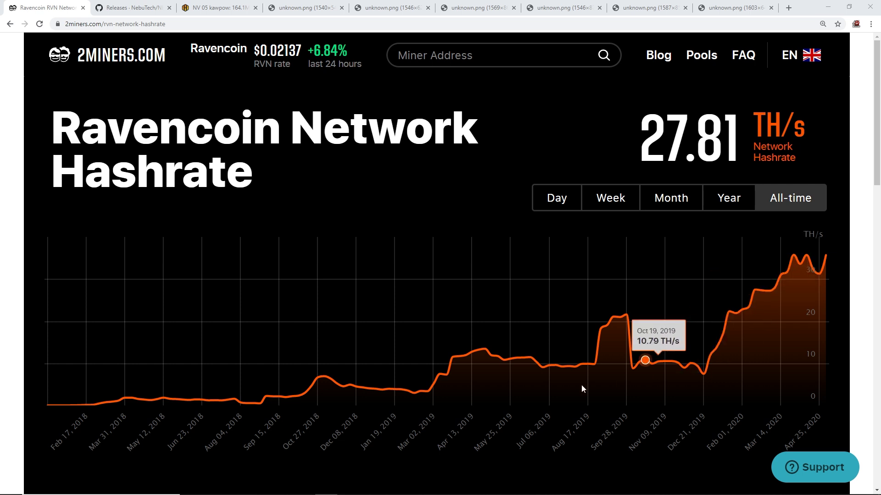
Step: Compare the saved P106-100, P104-100 and P102-100 rig screenshots and return to the Ravencoin network hashrate chart
click(393, 7)
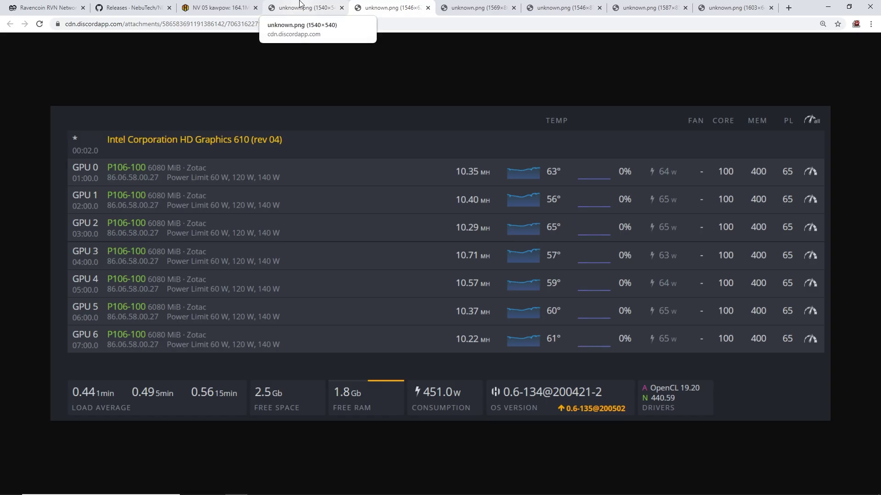
click(299, 6)
click(215, 6)
click(573, 8)
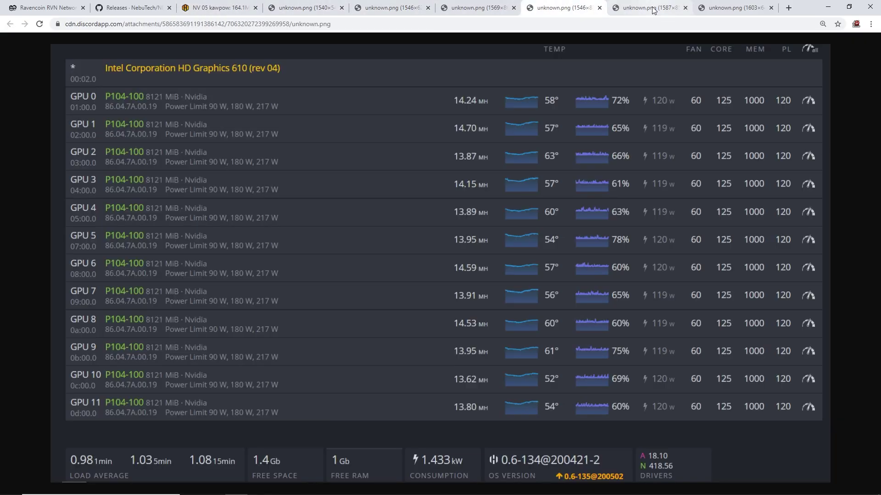
click(653, 8)
click(733, 8)
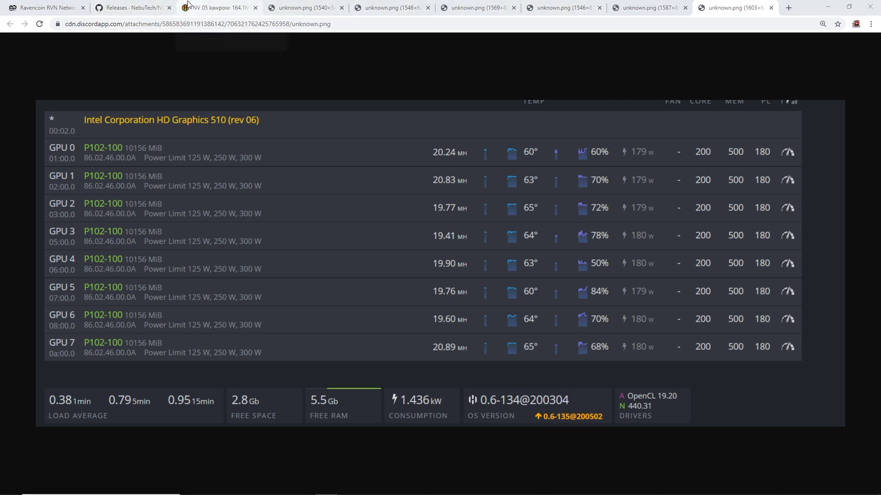
click(305, 8)
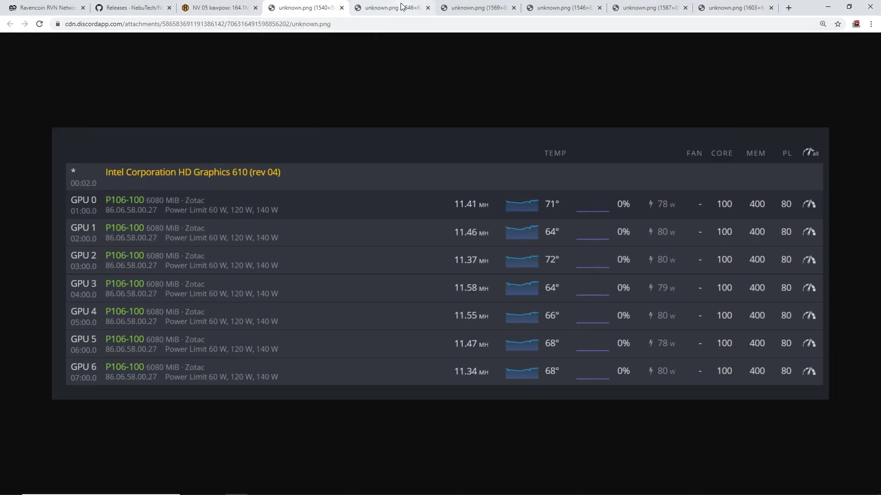
click(390, 8)
click(500, 11)
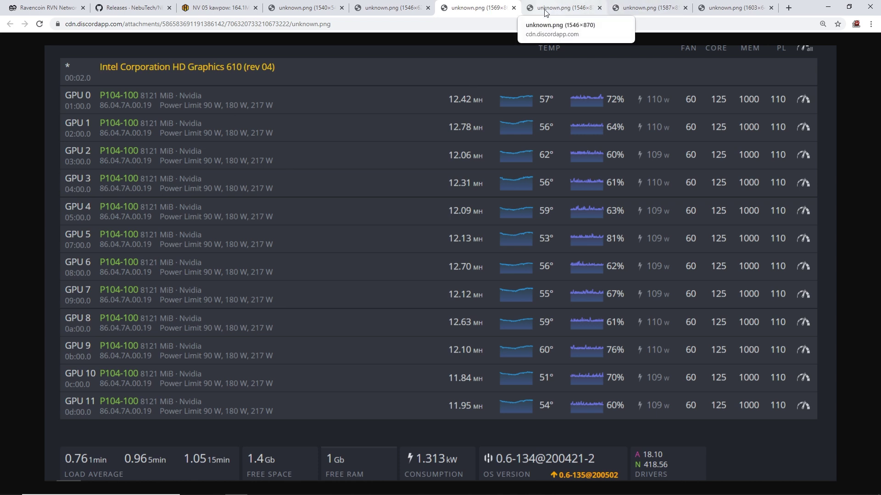
click(48, 8)
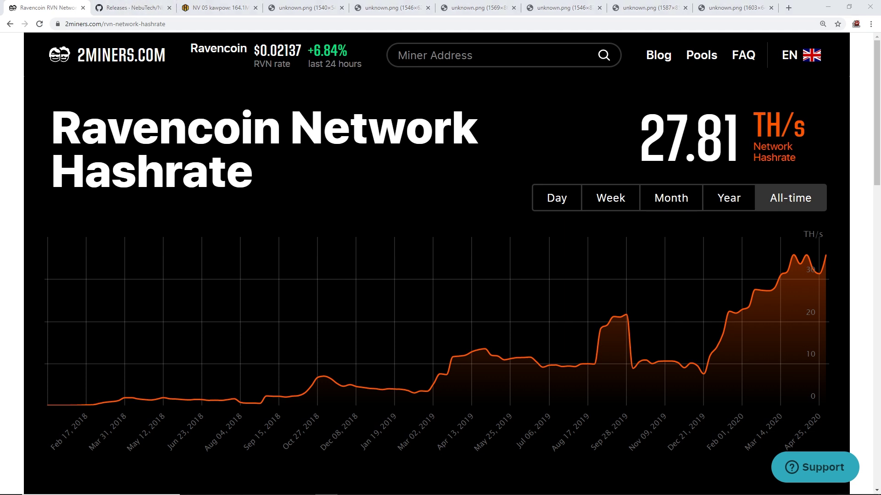